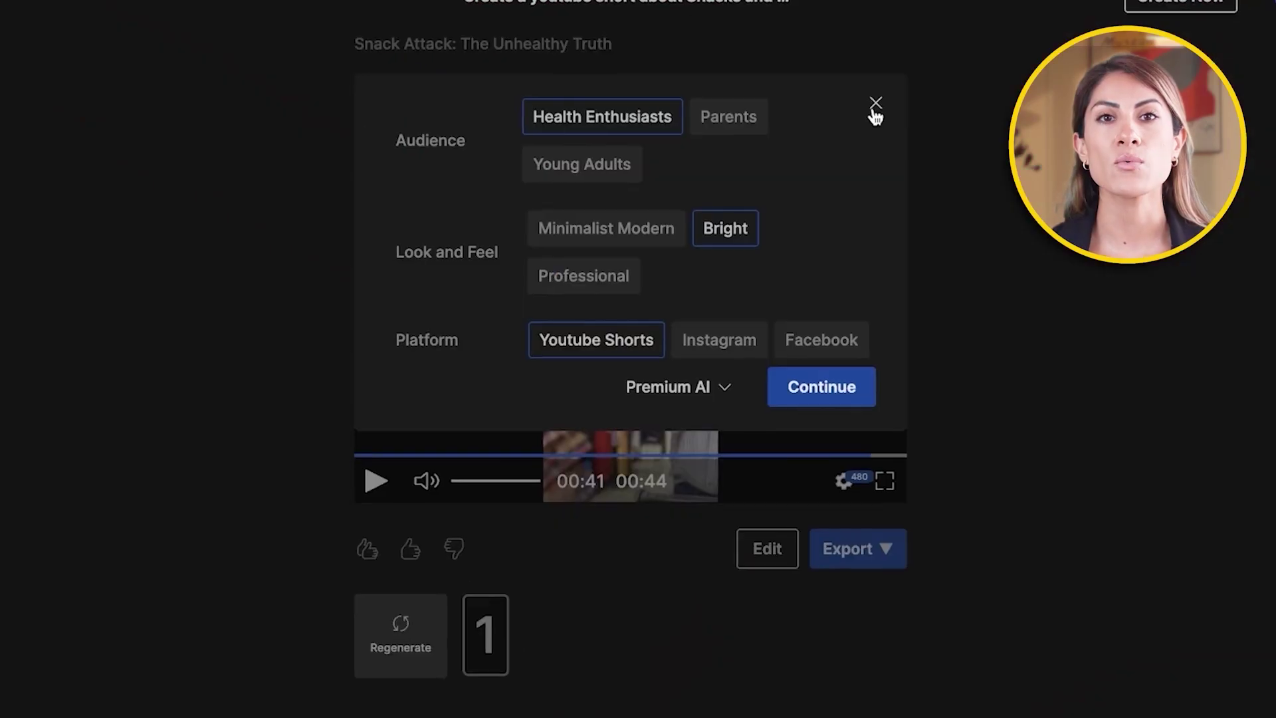
# Regenerate the intro demo short for a Parents audience
pyautogui.click(705, 123)
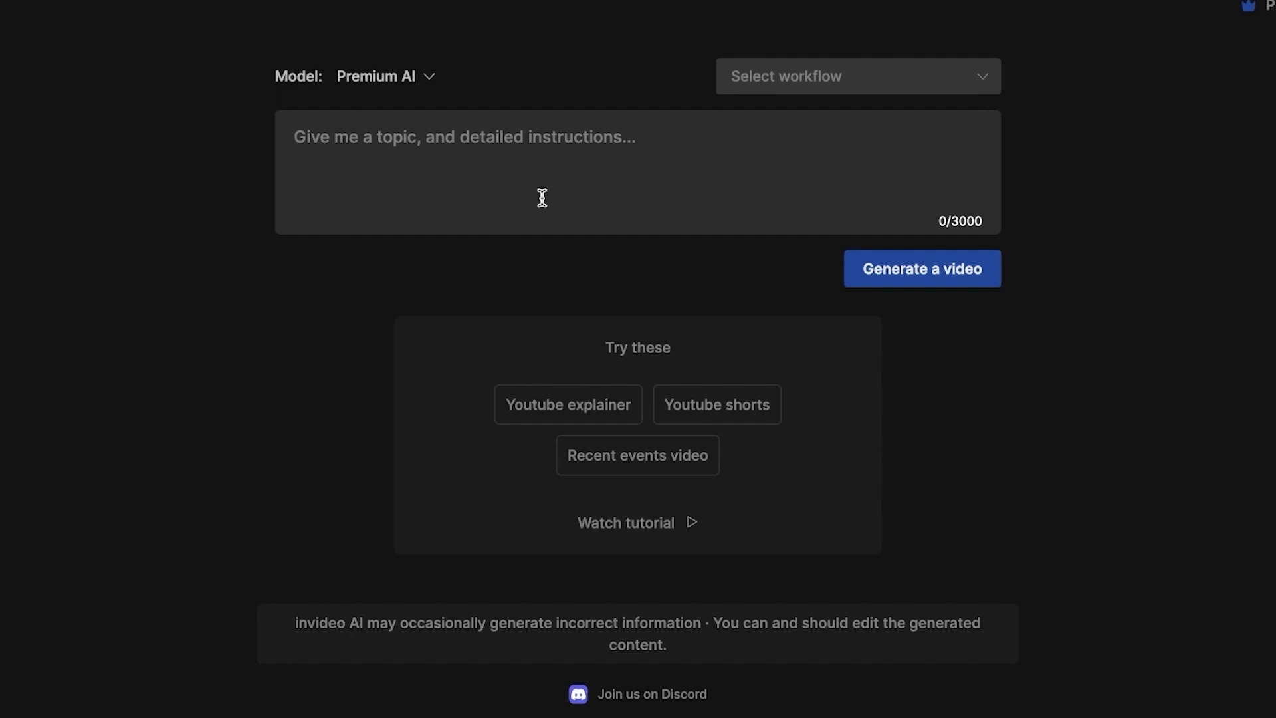
# Paste the topic 'A simple short on the most unhealthy snacks' into the empty prompt box
pyautogui.write('A simple short on the most unhealthy snacks')
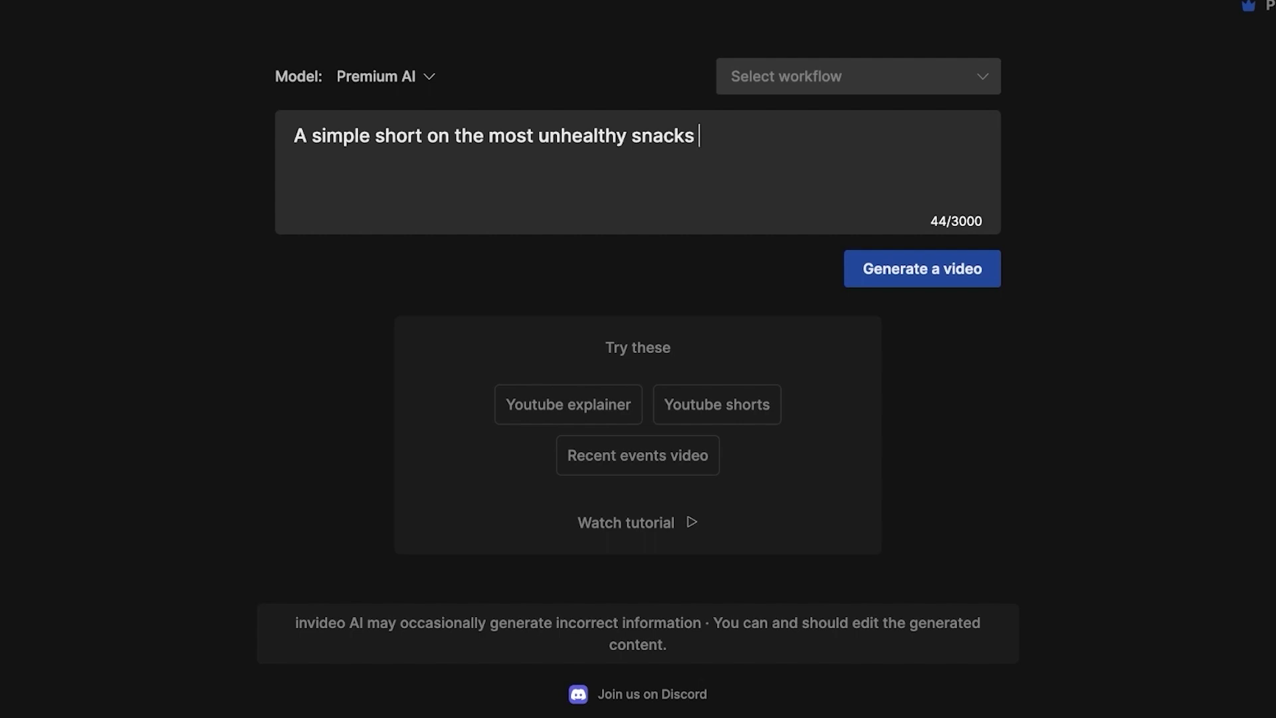
# Insert 'youtube' before 'short' and 'video' after it in the prompt
pyautogui.click(427, 136)
pyautogui.write('video')
pyautogui.click(375, 137)
pyautogui.write('youtube')
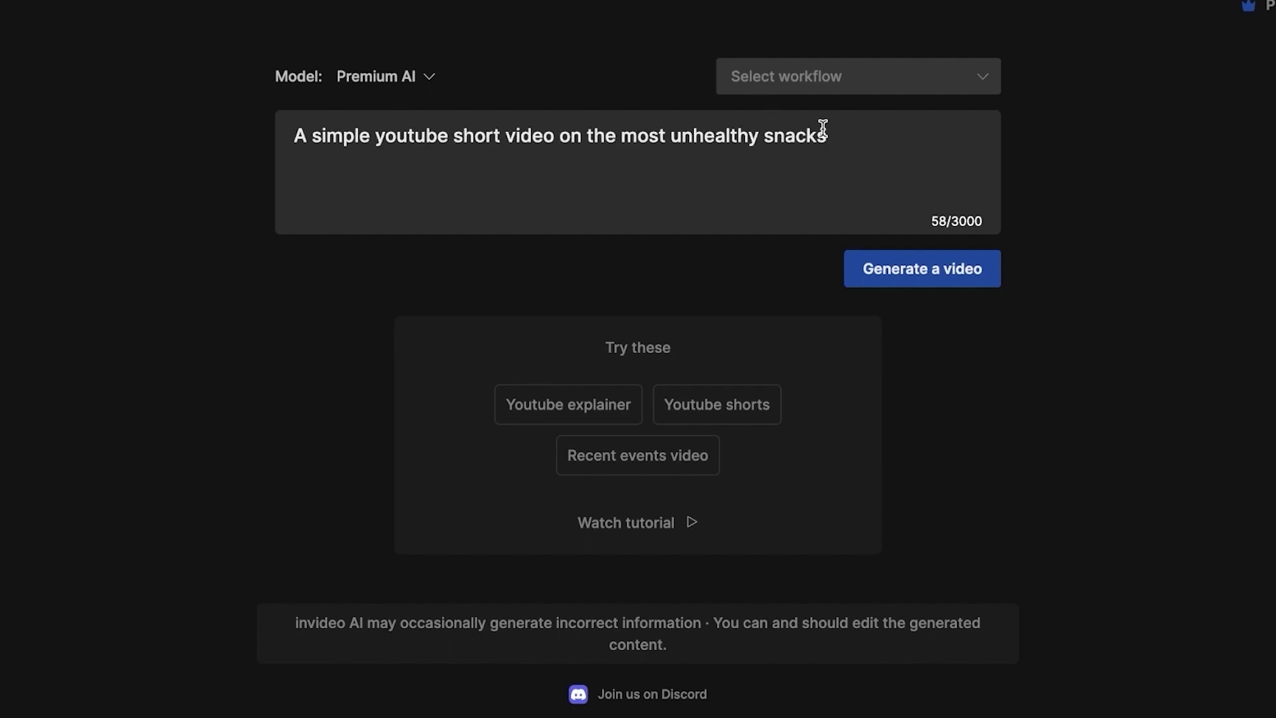
# Append serious tone, 3 snacks, educational tone, female voiceover and minimal background music
pyautogui.click(829, 130)
pyautogui.write(', in a serious tone. Include 3 ')
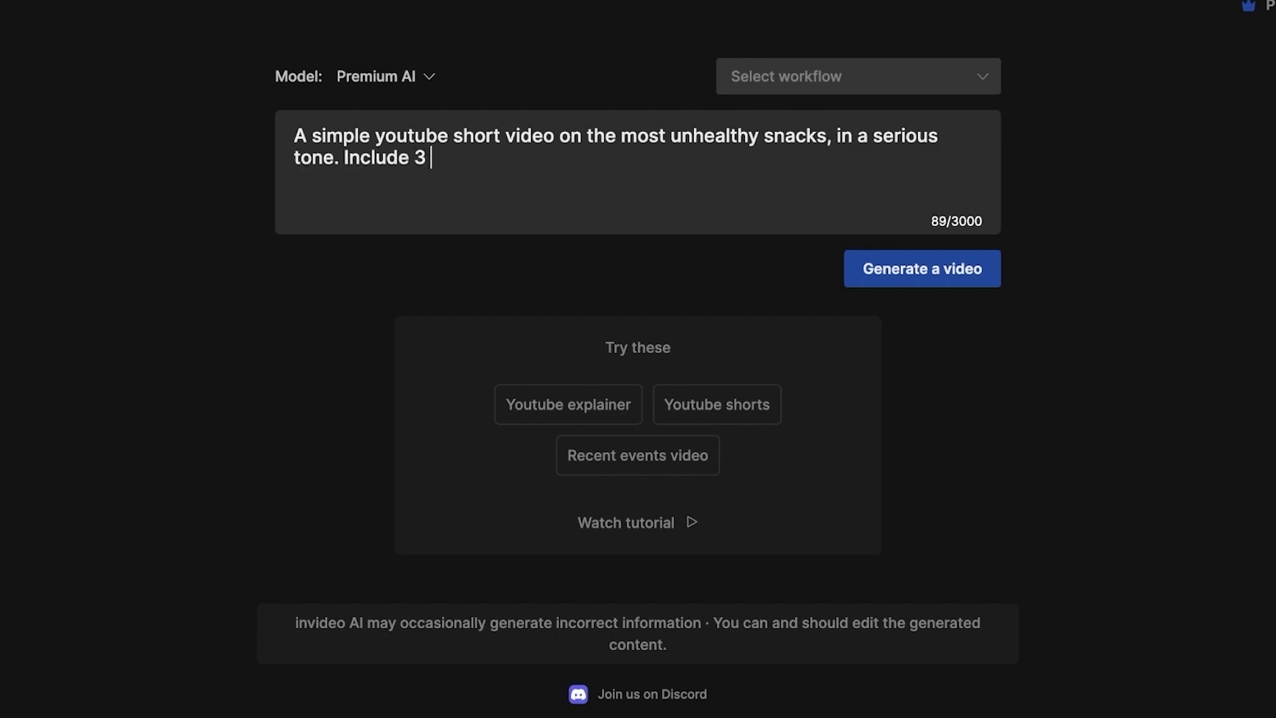
pyautogui.write('snacks')
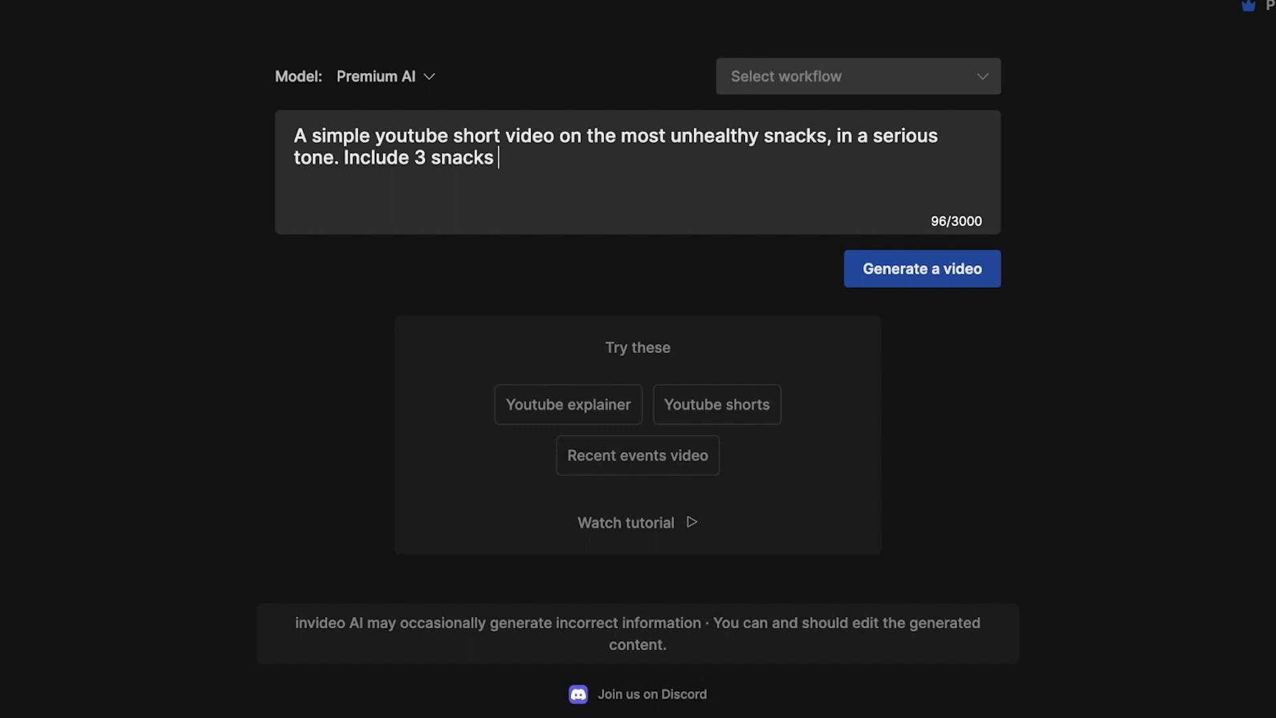
pyautogui.press('BackSpace')
pyautogui.write(', make it in an educational to')
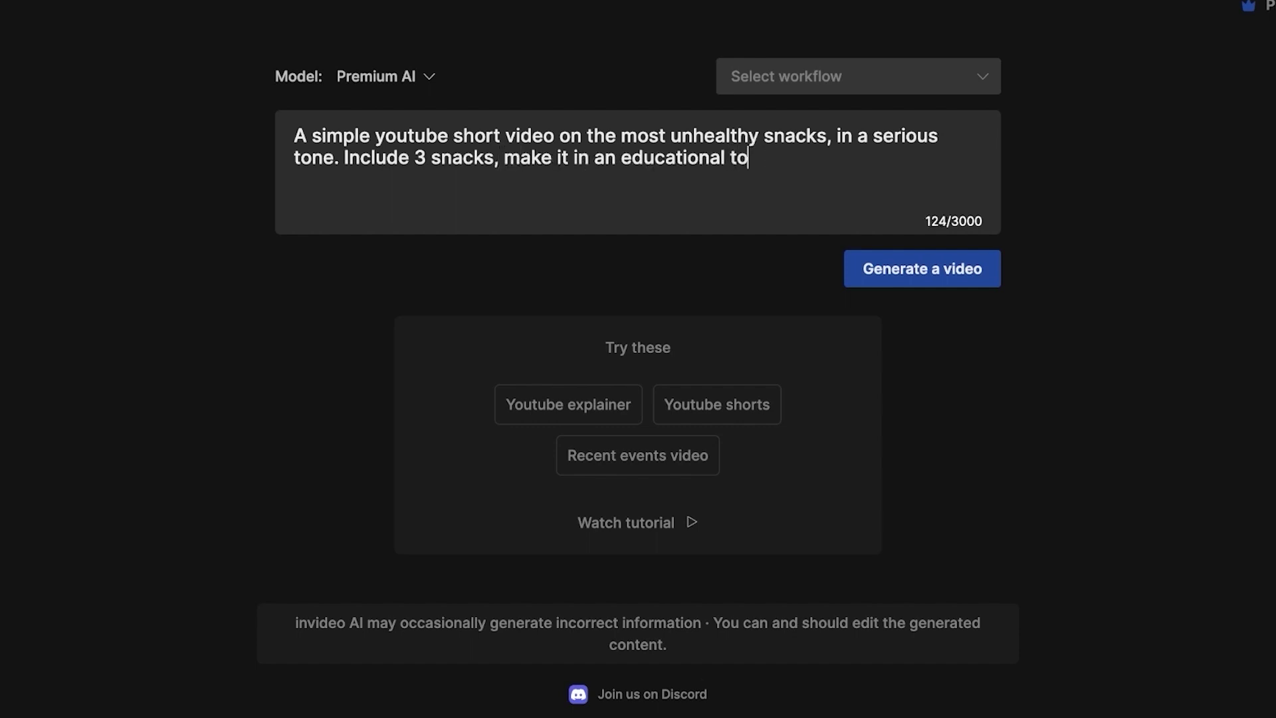
pyautogui.write('ne and use a female ')
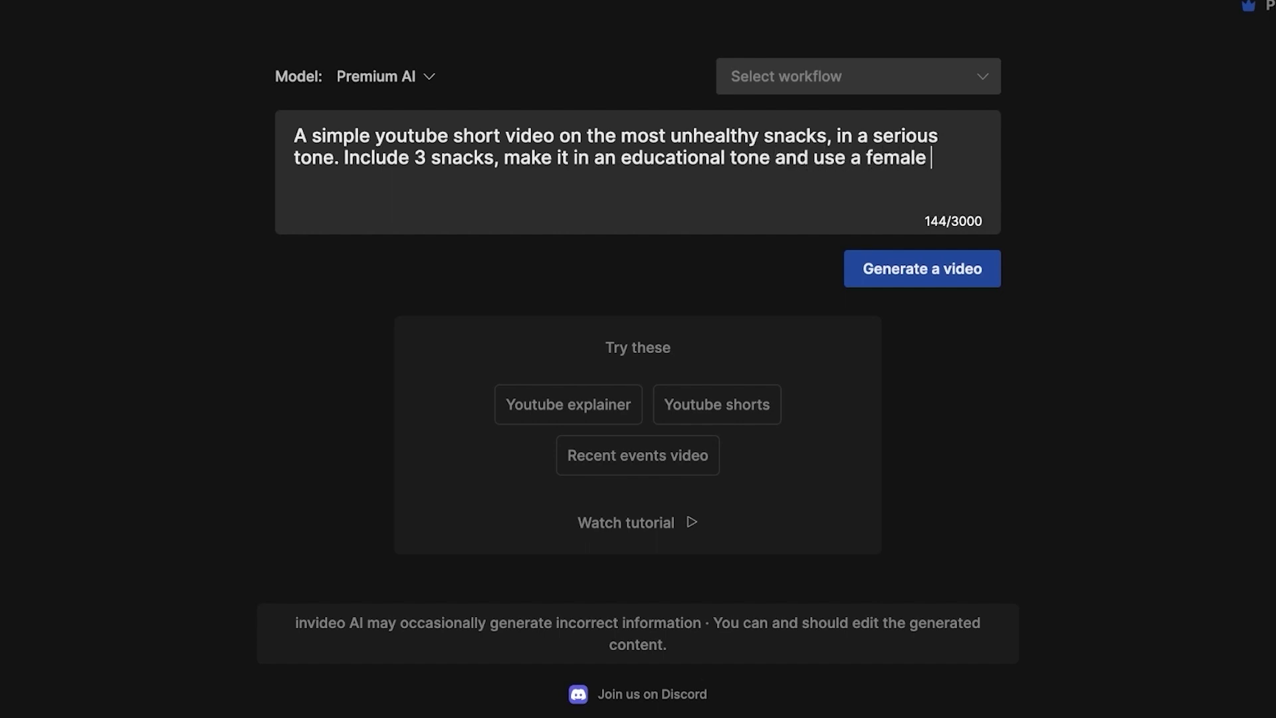
pyautogui.write('voiceover with m')
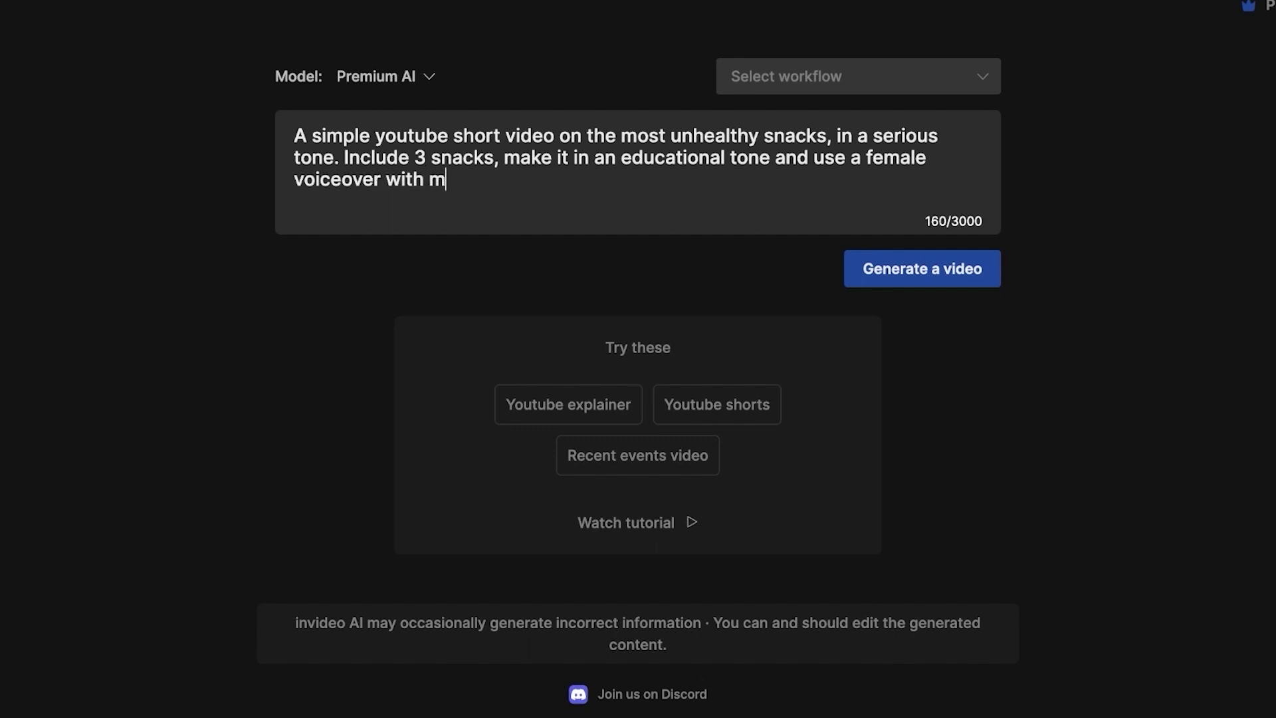
pyautogui.write('ininal b')
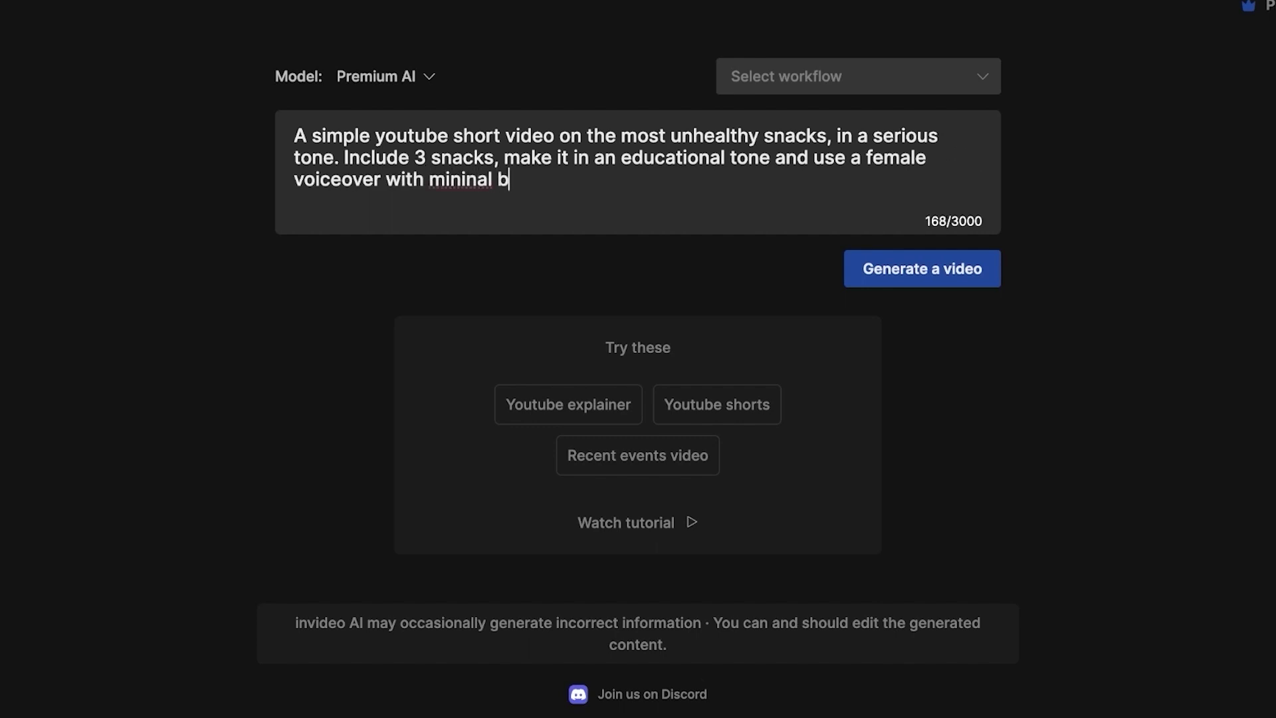
pyautogui.press('BackSpace')
pyautogui.press('BackSpace')
pyautogui.press('BackSpace')
pyautogui.press('BackSpace')
pyautogui.press('BackSpace')
pyautogui.write('mal background music')
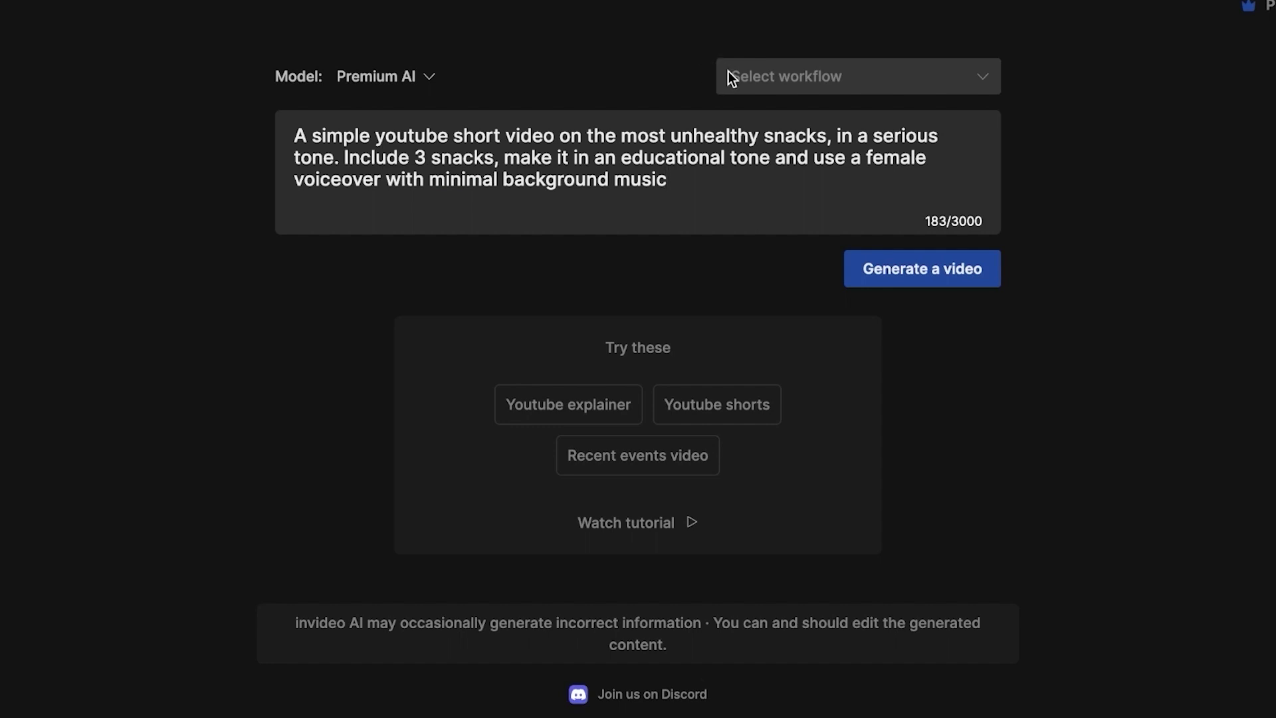
# Start the Youtube shorts workflow and paste the snacks and unhealthy food topic
pyautogui.click(757, 83)
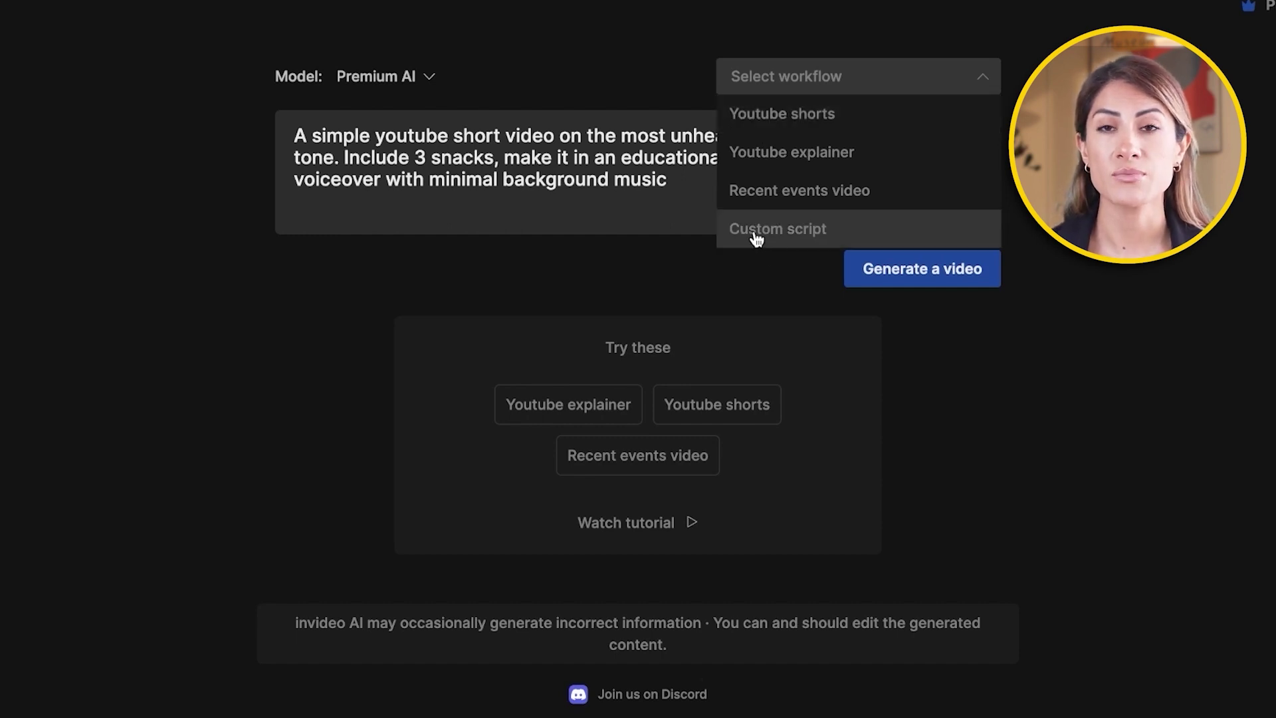
pyautogui.click(742, 117)
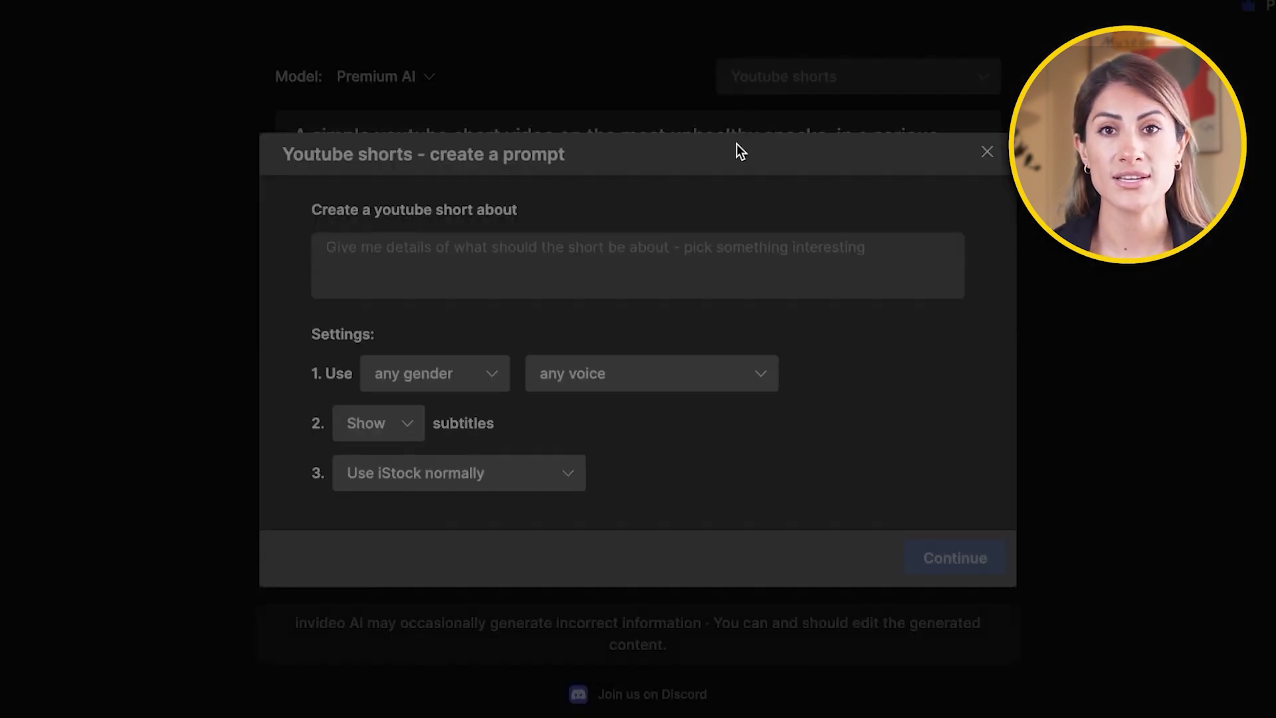
pyautogui.click(668, 265)
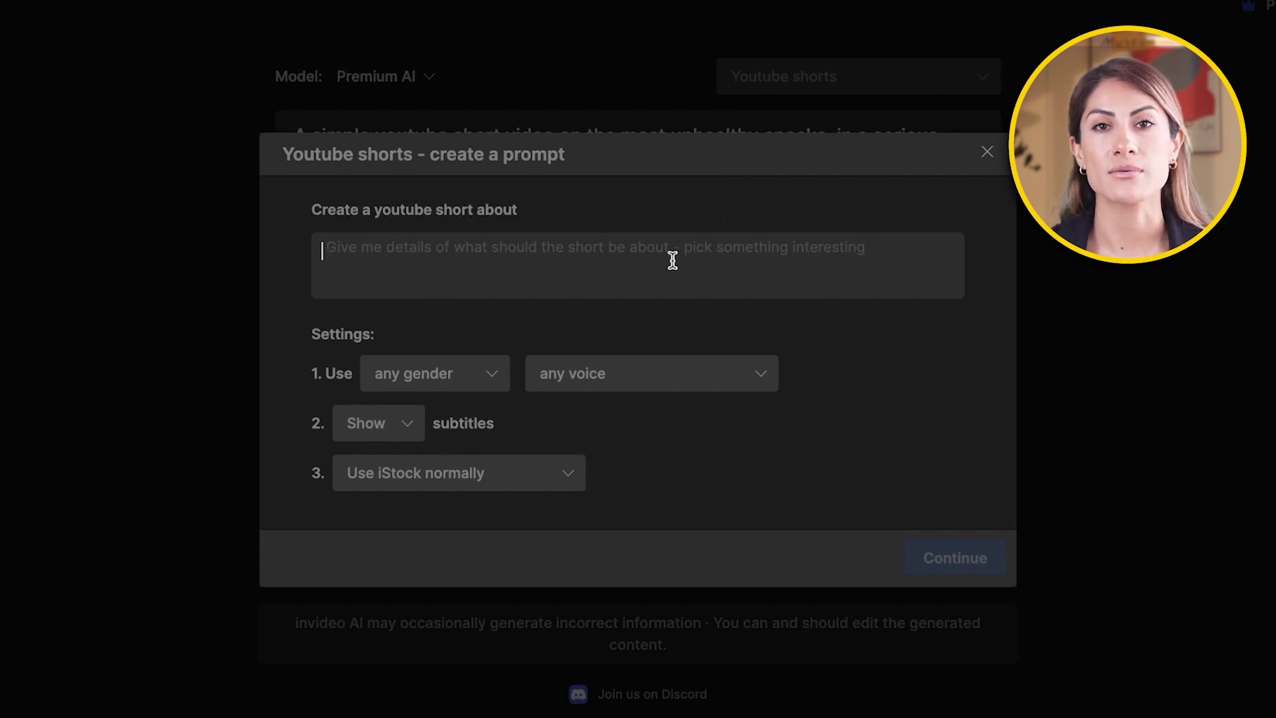
pyautogui.write('Snacks and unhealthy food')
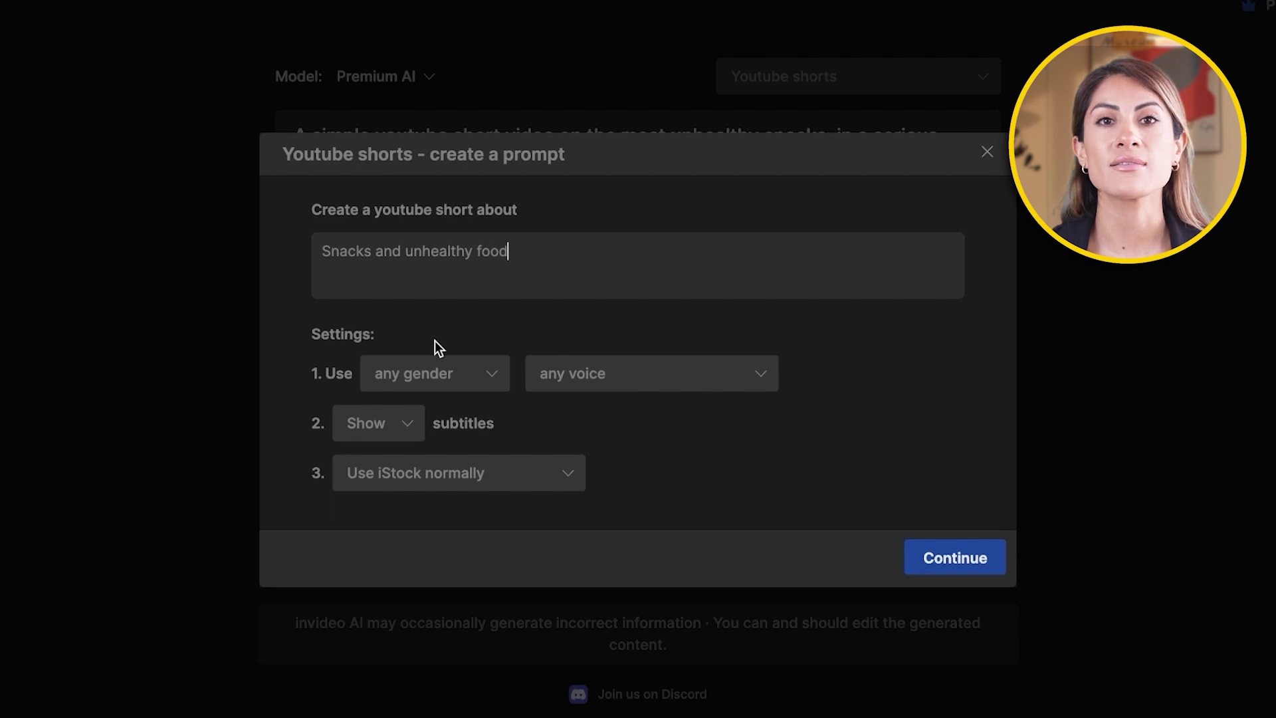
# Choose a female clear American voice, shown subtitles and normal stock media, then insert the prompt
pyautogui.click(442, 364)
pyautogui.click(441, 477)
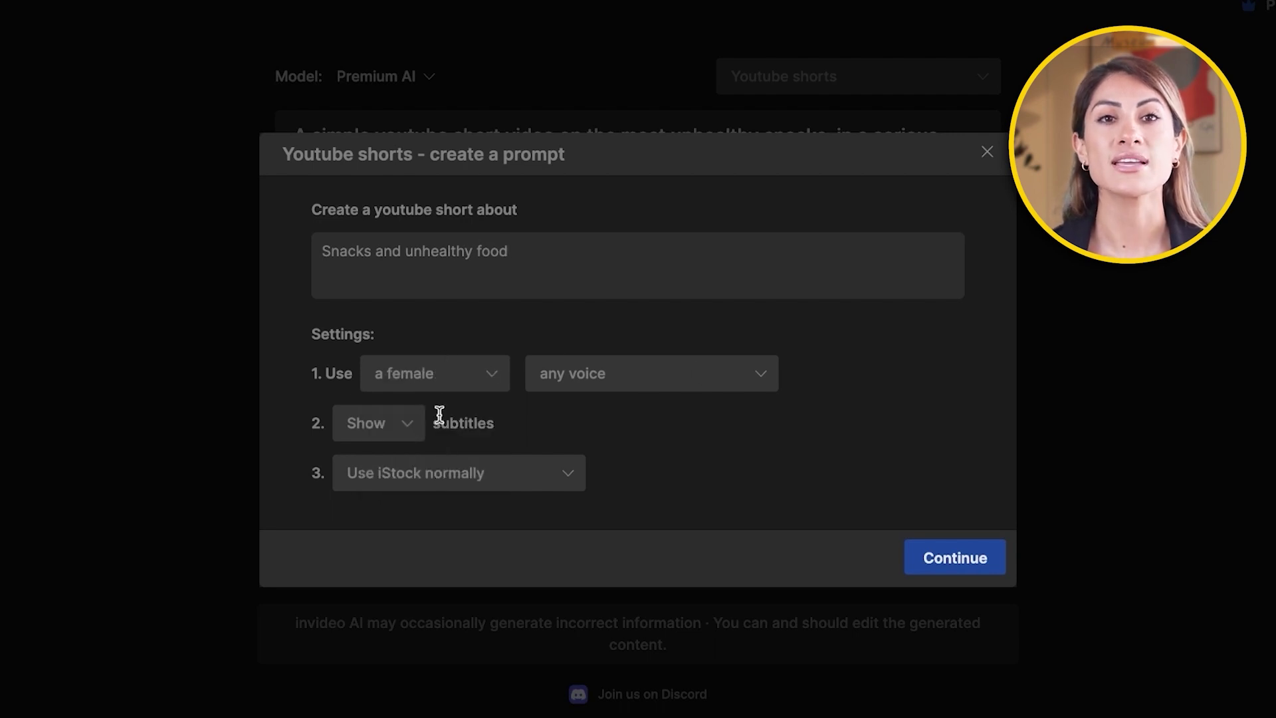
pyautogui.click(595, 379)
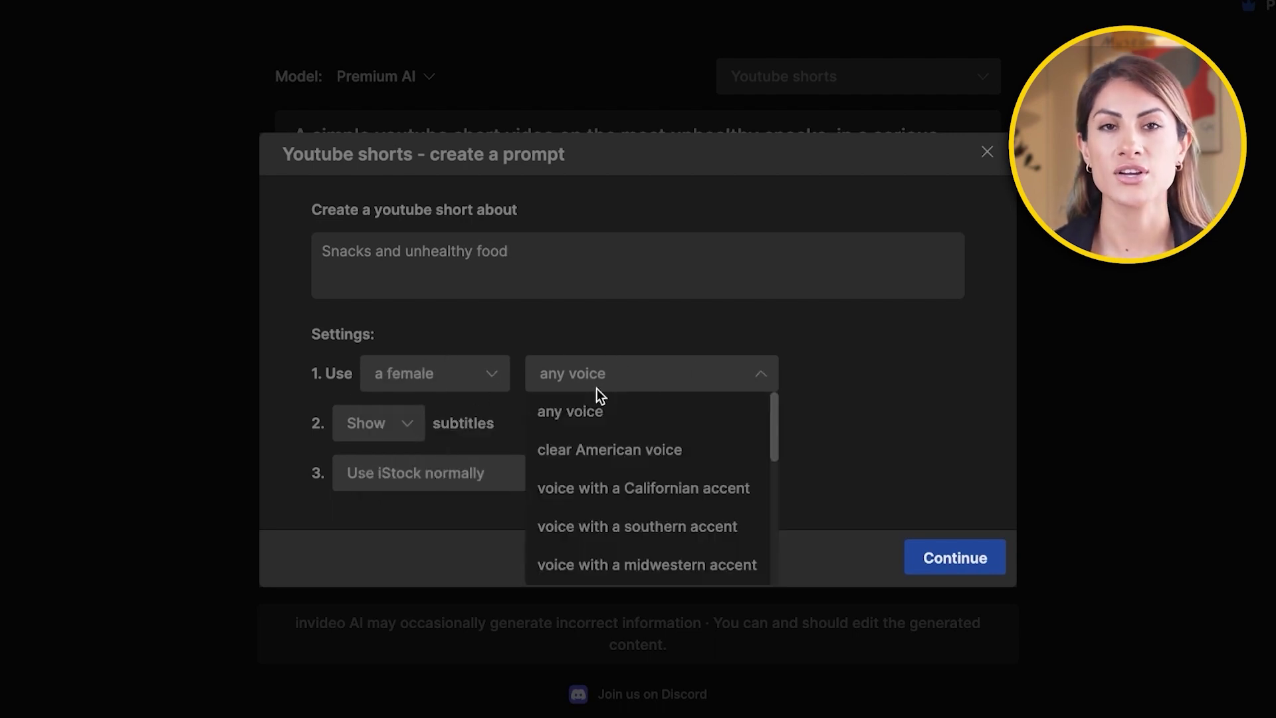
pyautogui.click(622, 453)
pyautogui.click(346, 411)
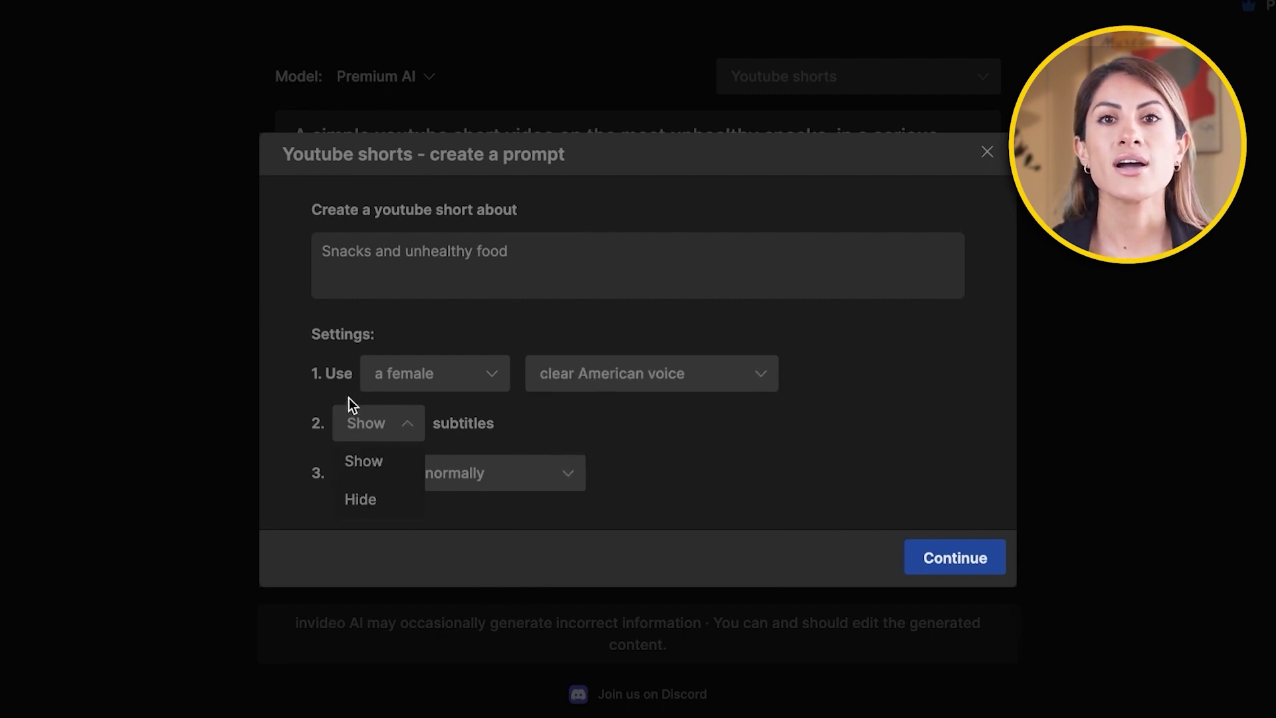
pyautogui.click(380, 463)
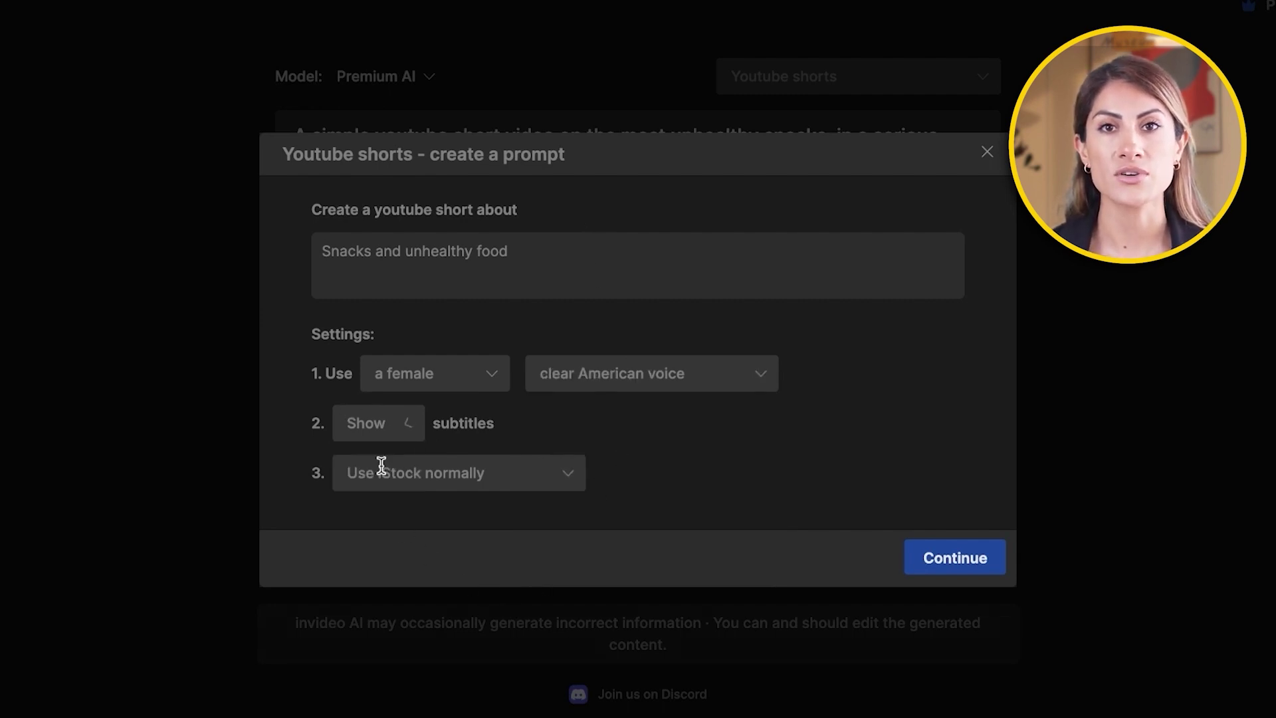
pyautogui.click(381, 471)
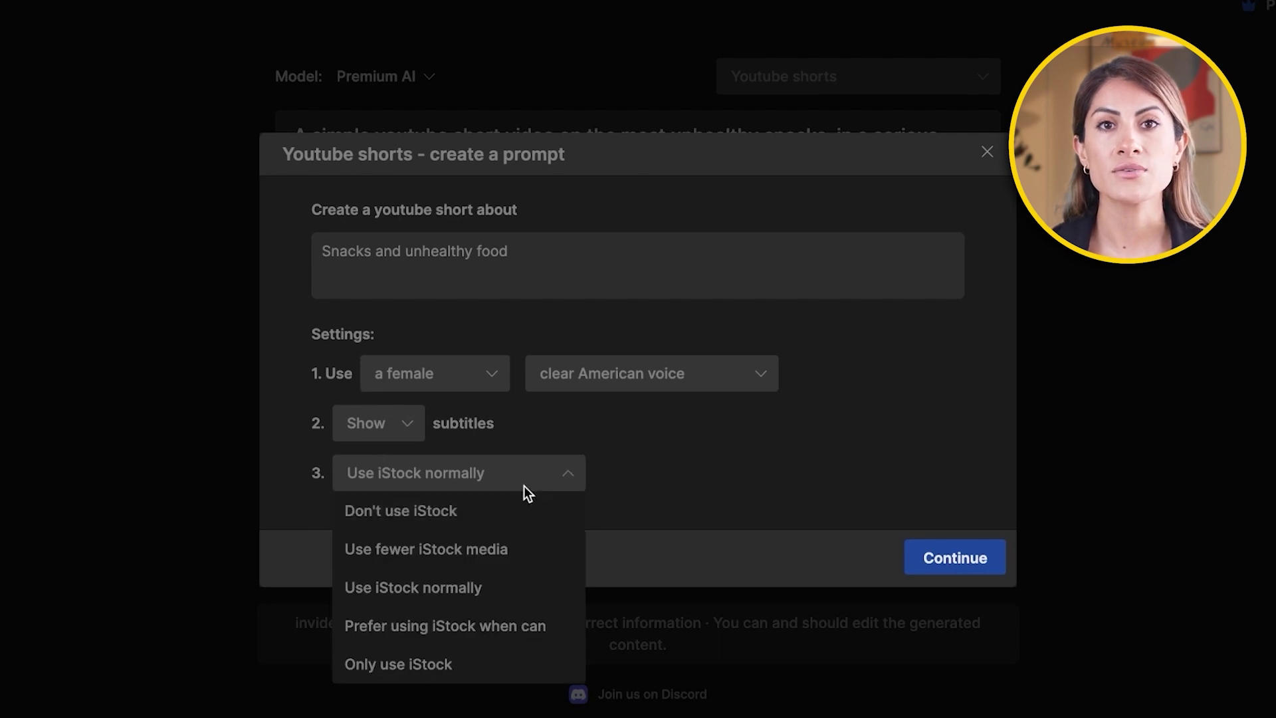
pyautogui.click(696, 506)
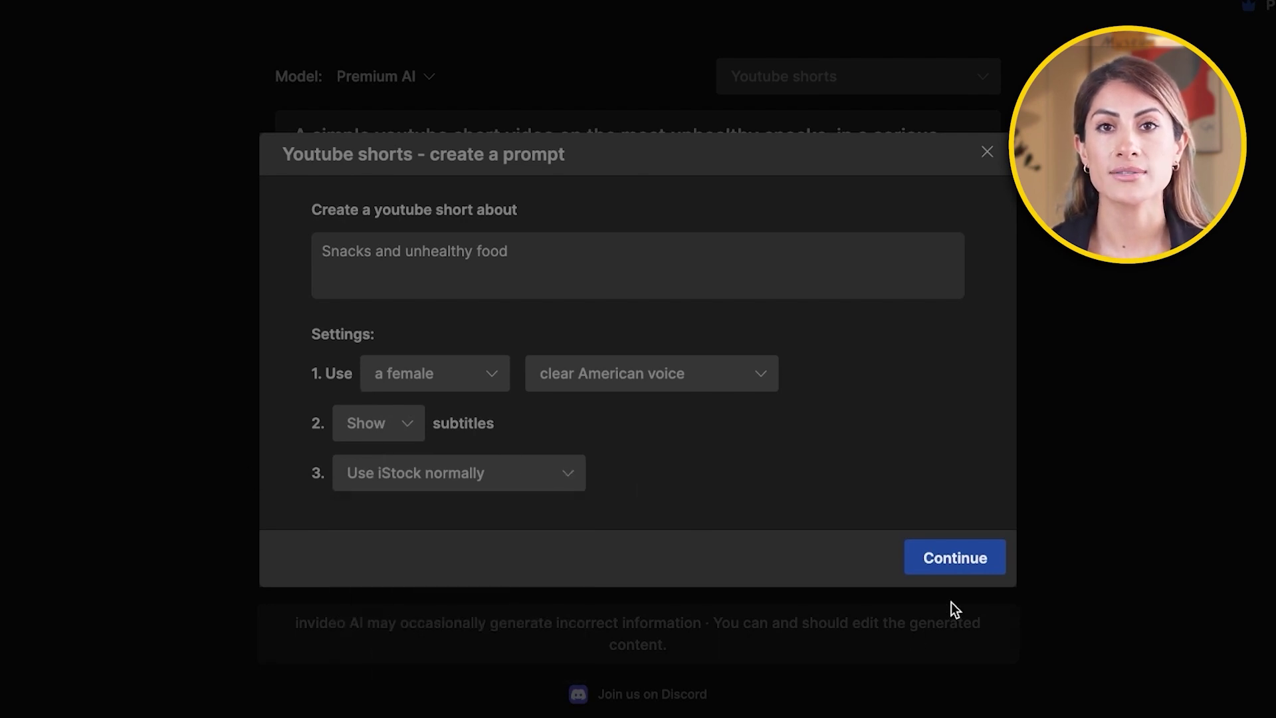
pyautogui.click(959, 568)
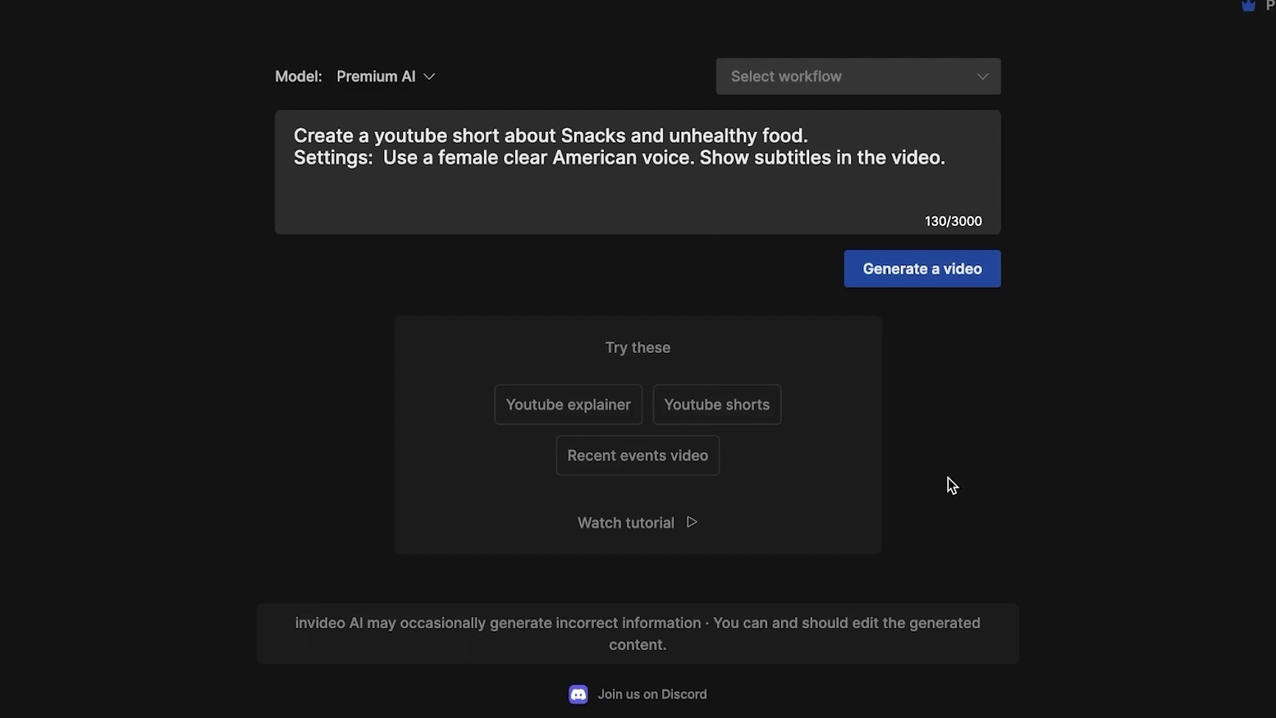
# Generate the video with a Bright look for Health Enthusiasts on YouTube Shorts
pyautogui.click(866, 270)
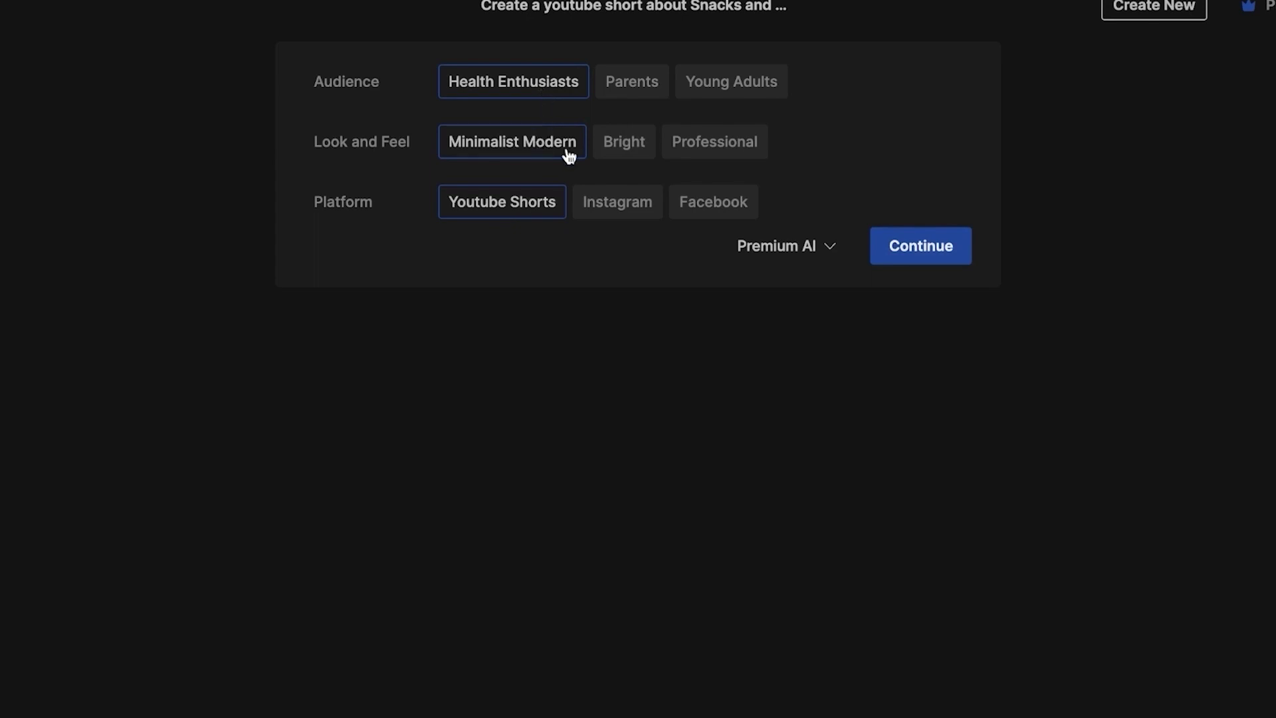
pyautogui.click(638, 138)
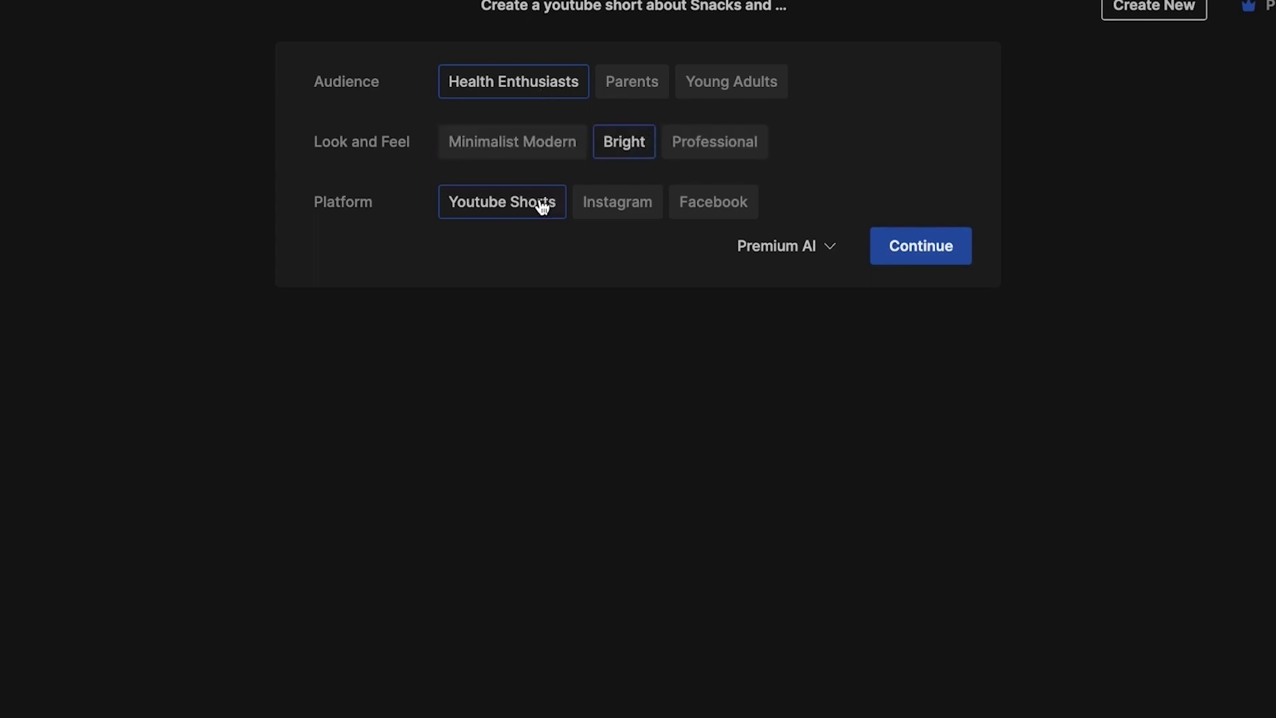
pyautogui.click(948, 256)
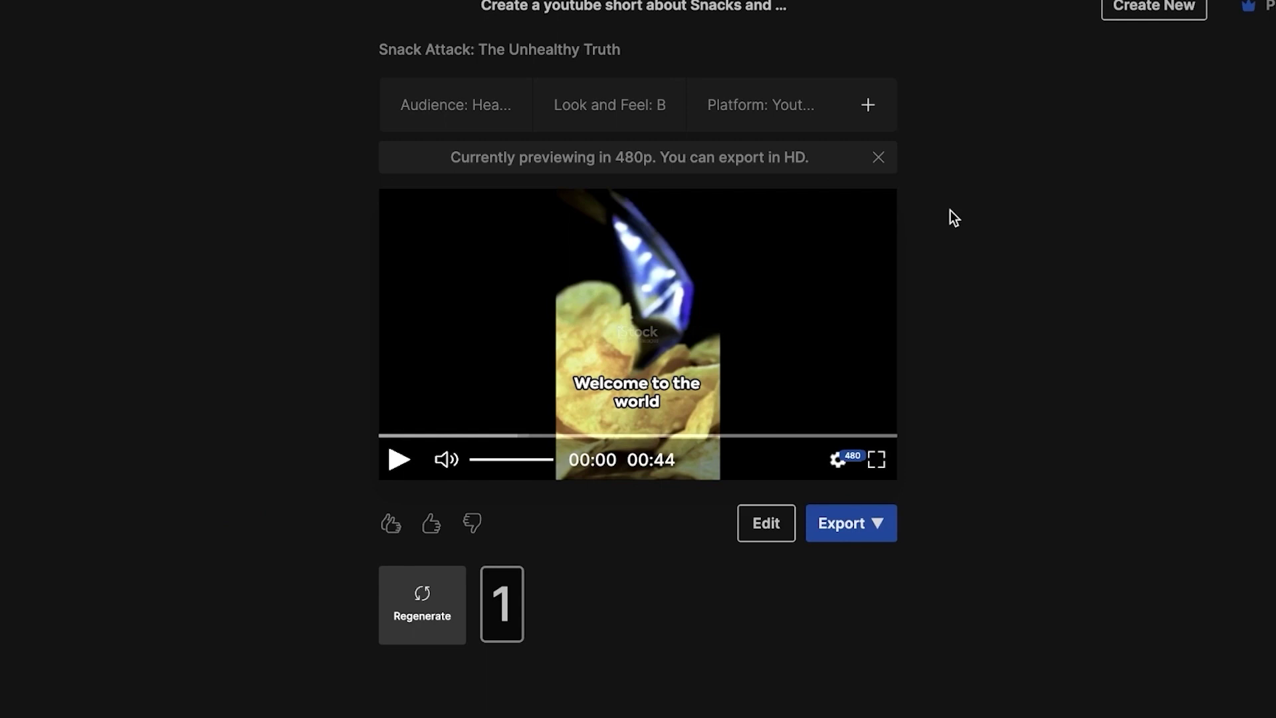
# Play the 44-second Snack Attack preview to review it
pyautogui.click(399, 460)
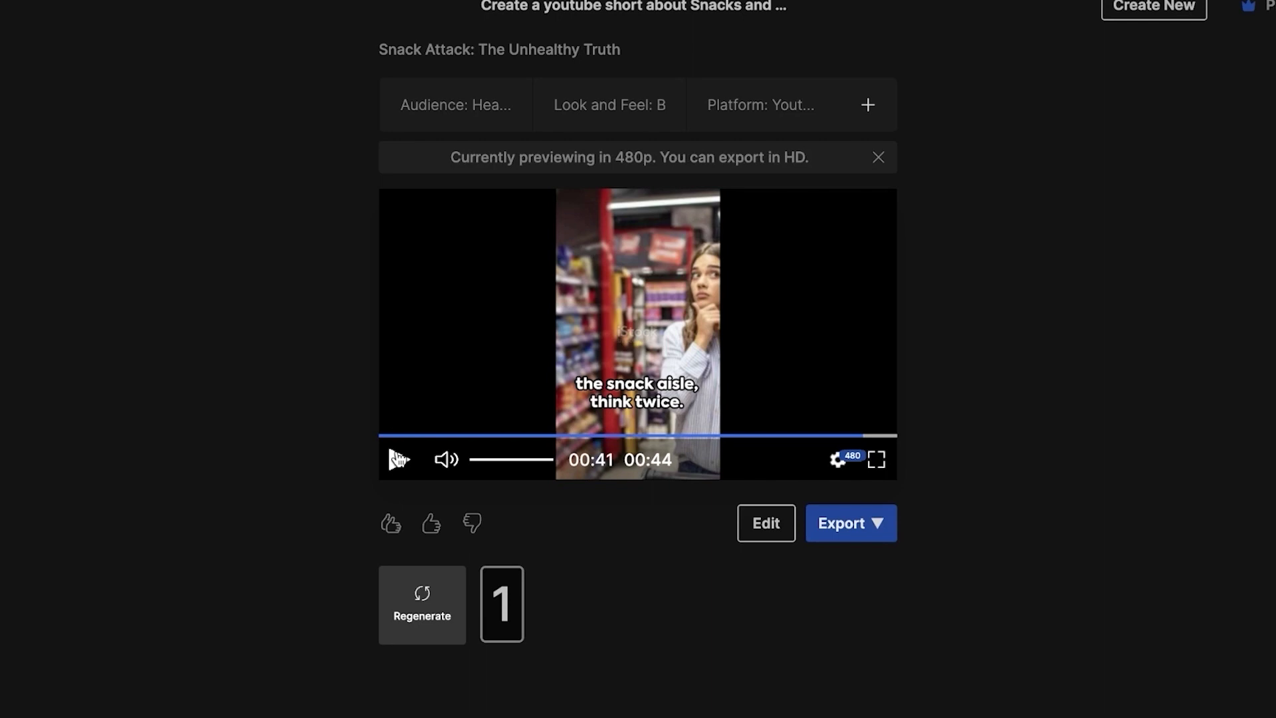
pyautogui.click(867, 108)
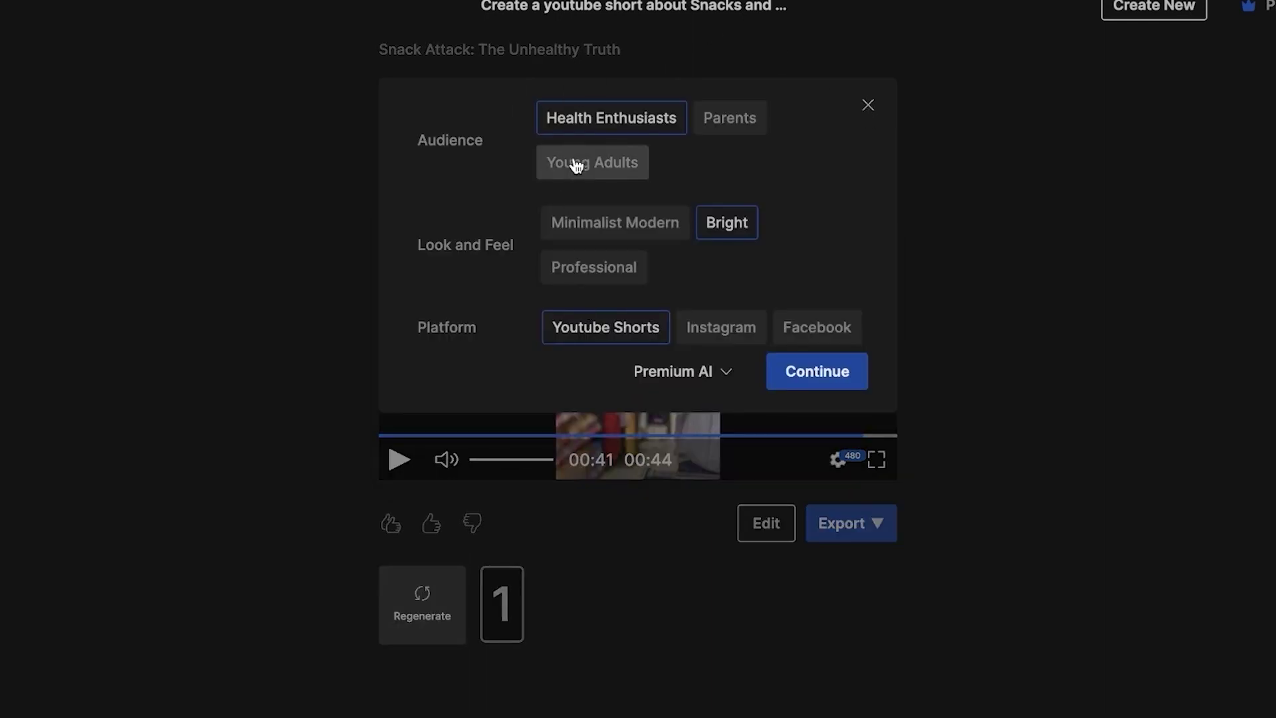
# Generate a Parents-audience version, then return to version 1 at 00:12 for editing
pyautogui.click(709, 131)
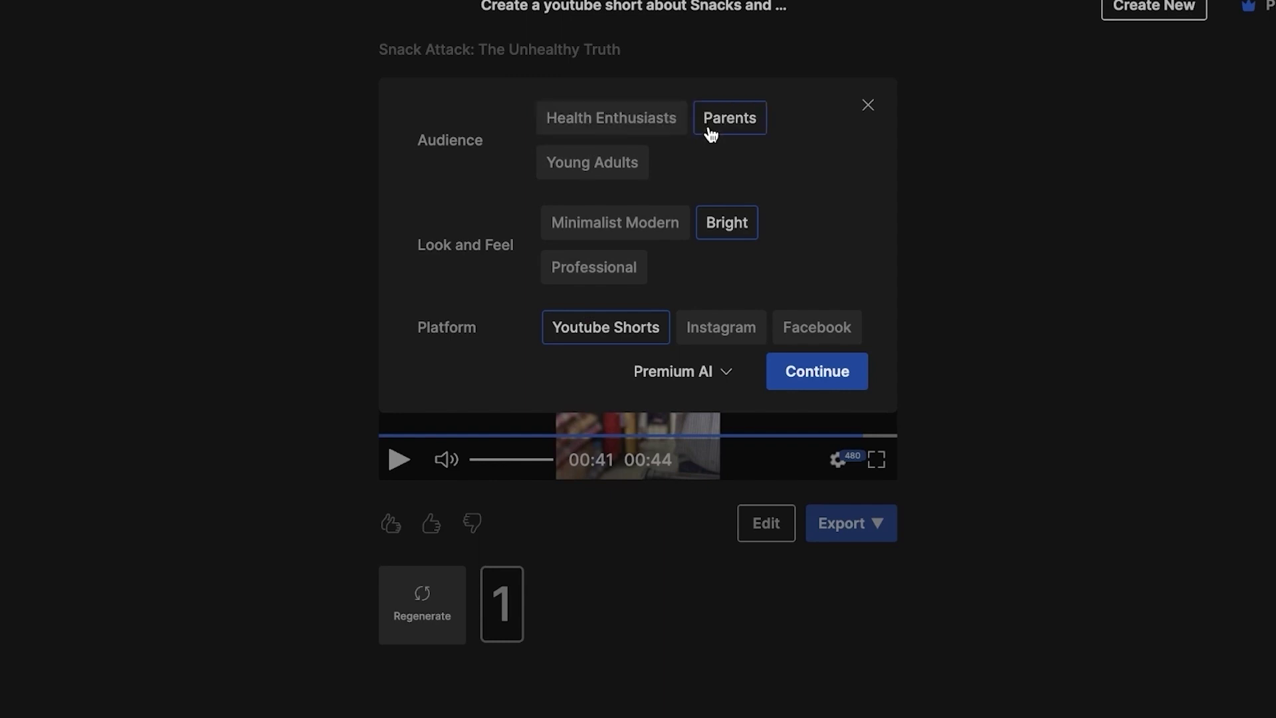
pyautogui.click(818, 382)
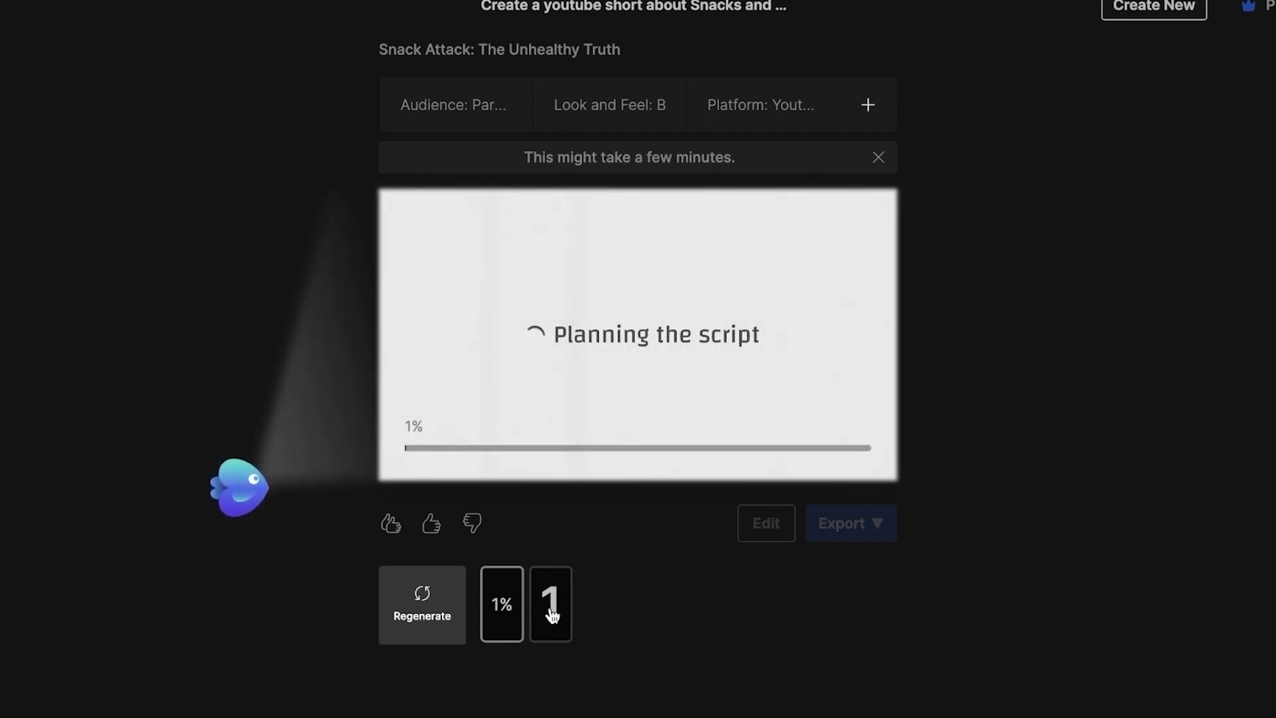
pyautogui.click(554, 615)
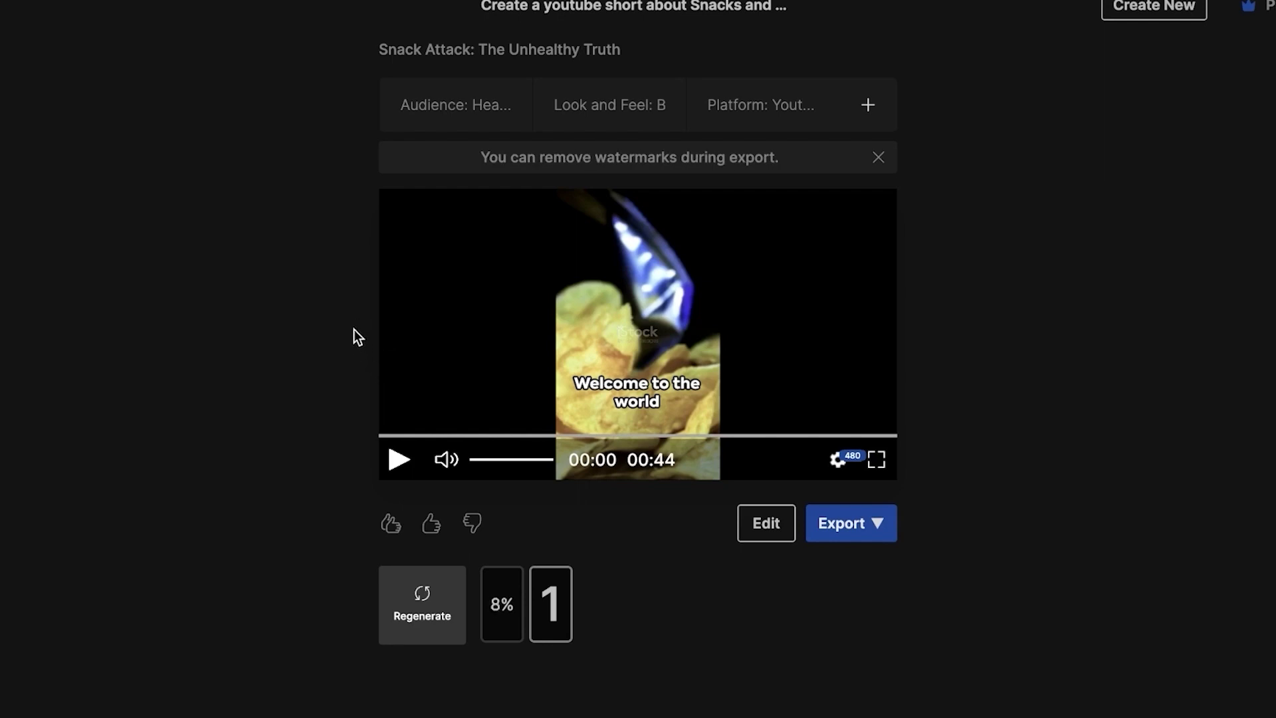
pyautogui.click(521, 435)
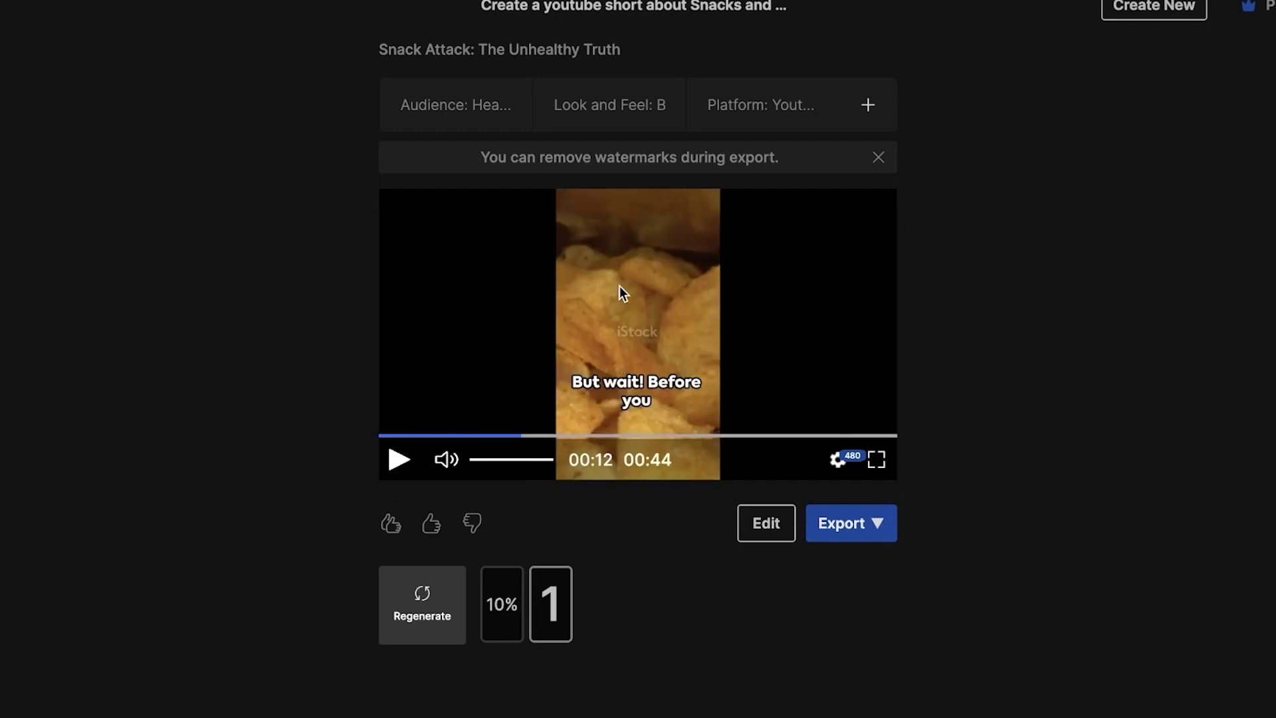
pyautogui.click(764, 535)
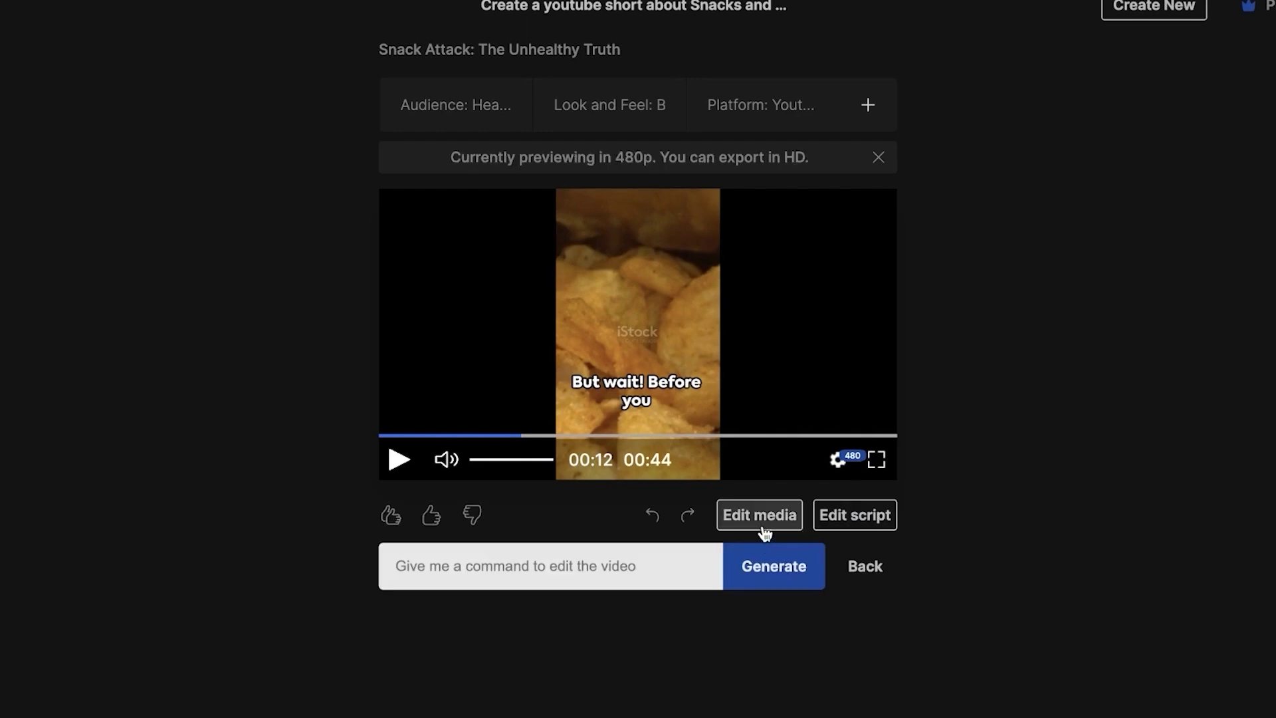
# Cut the script's first paragraph after 'fat.' and apply, shortening the video to 39 seconds
pyautogui.click(856, 515)
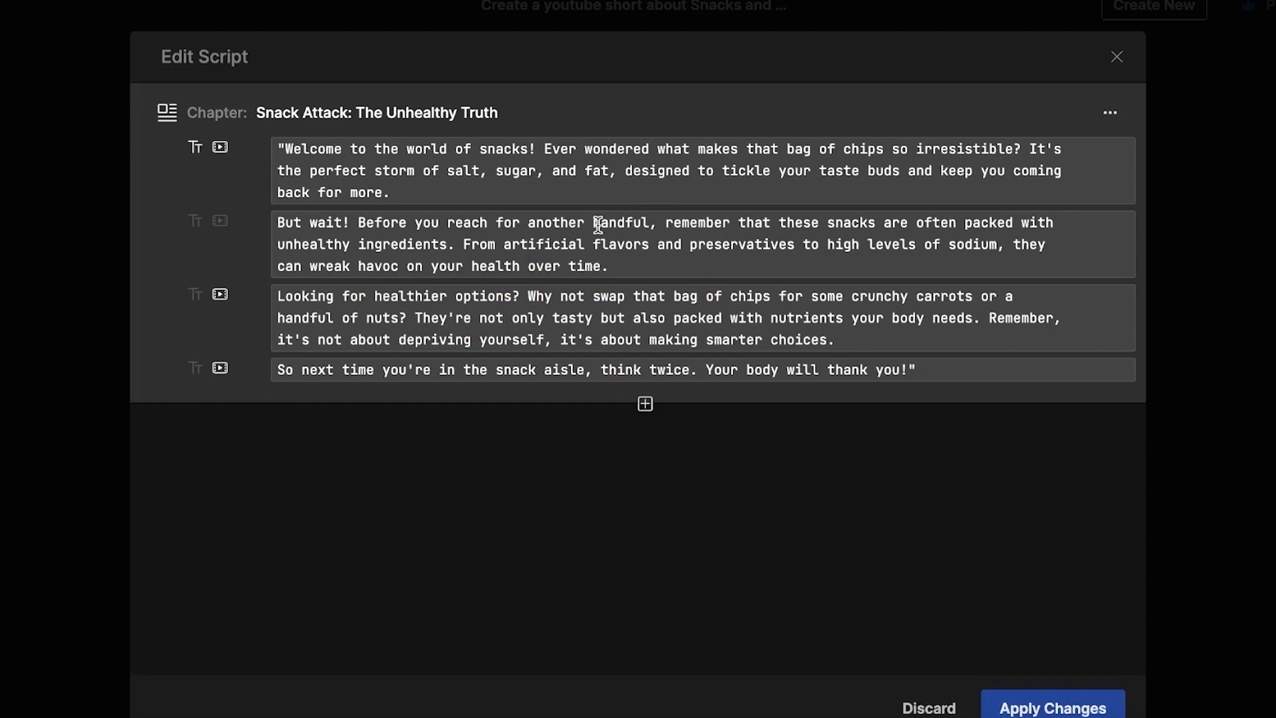
pyautogui.moveTo(546, 201); pyautogui.dragTo(618, 182)
pyautogui.keyDown('shift'); pyautogui.click(618, 181); pyautogui.keyUp('shift')
pyautogui.press('BackSpace')
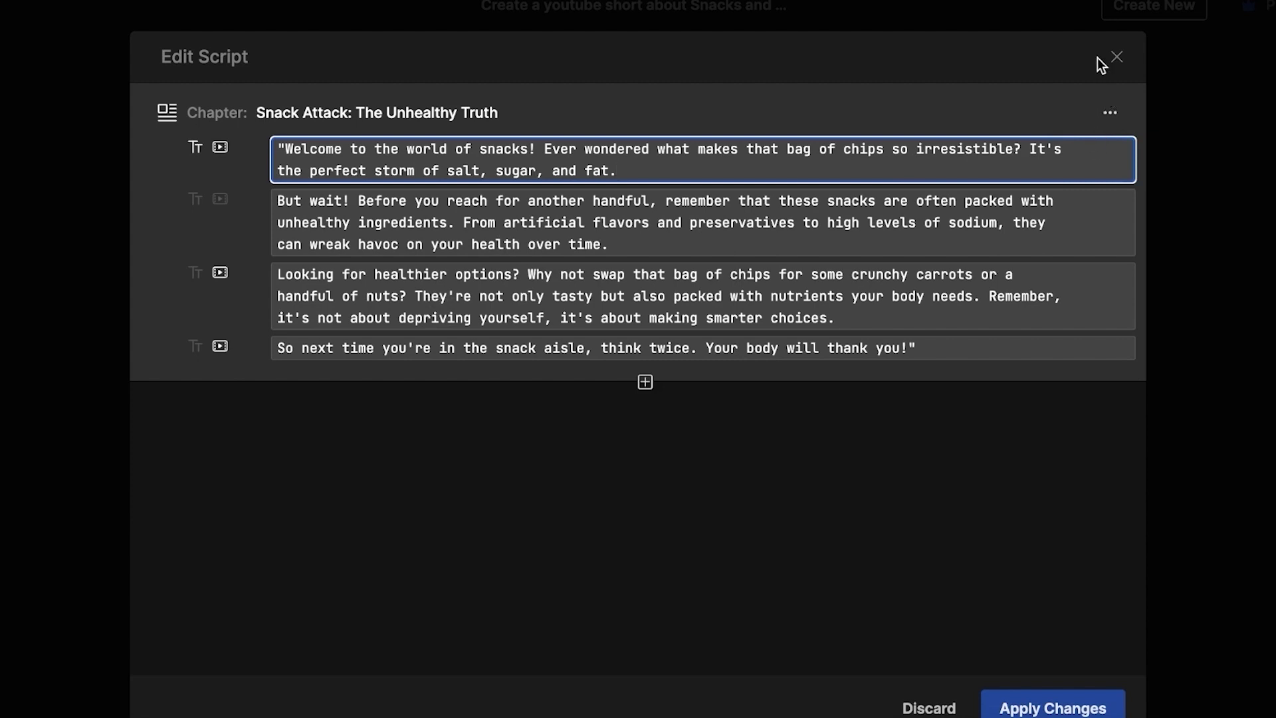
pyautogui.click(1061, 704)
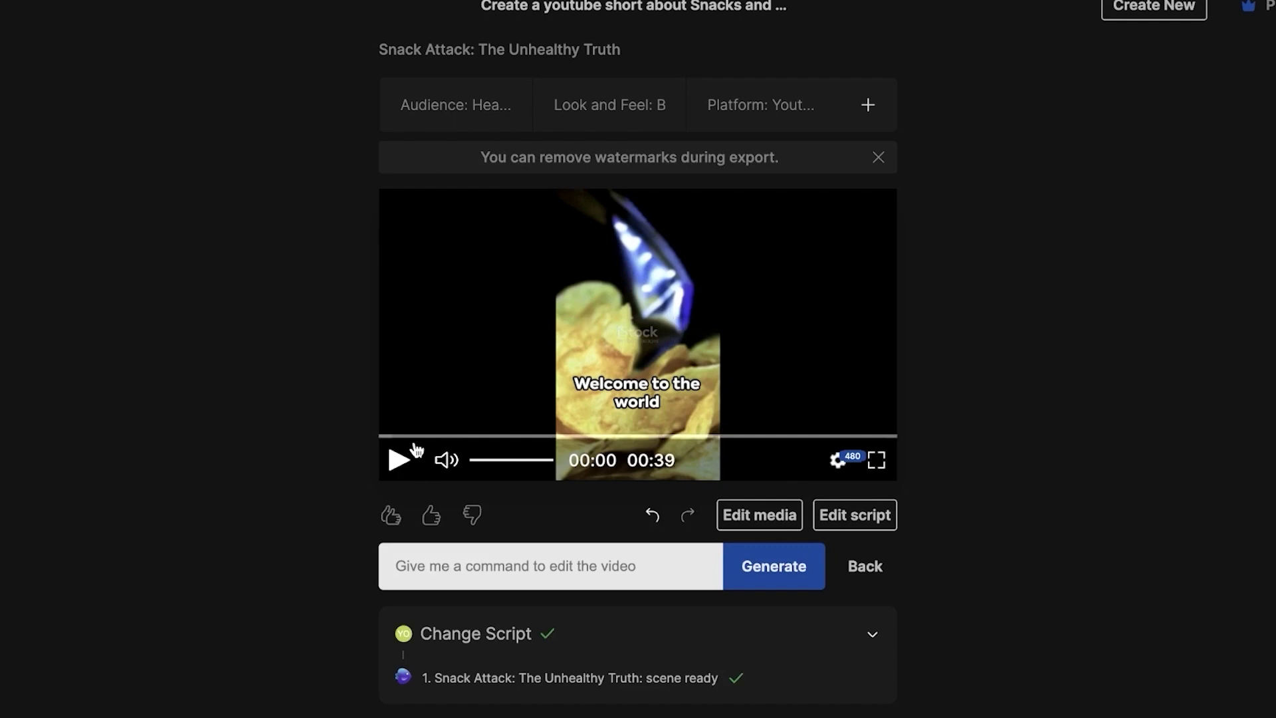
# Replace scene 1's second clip with an 'eating chips' stock close-up and apply
pyautogui.click(777, 515)
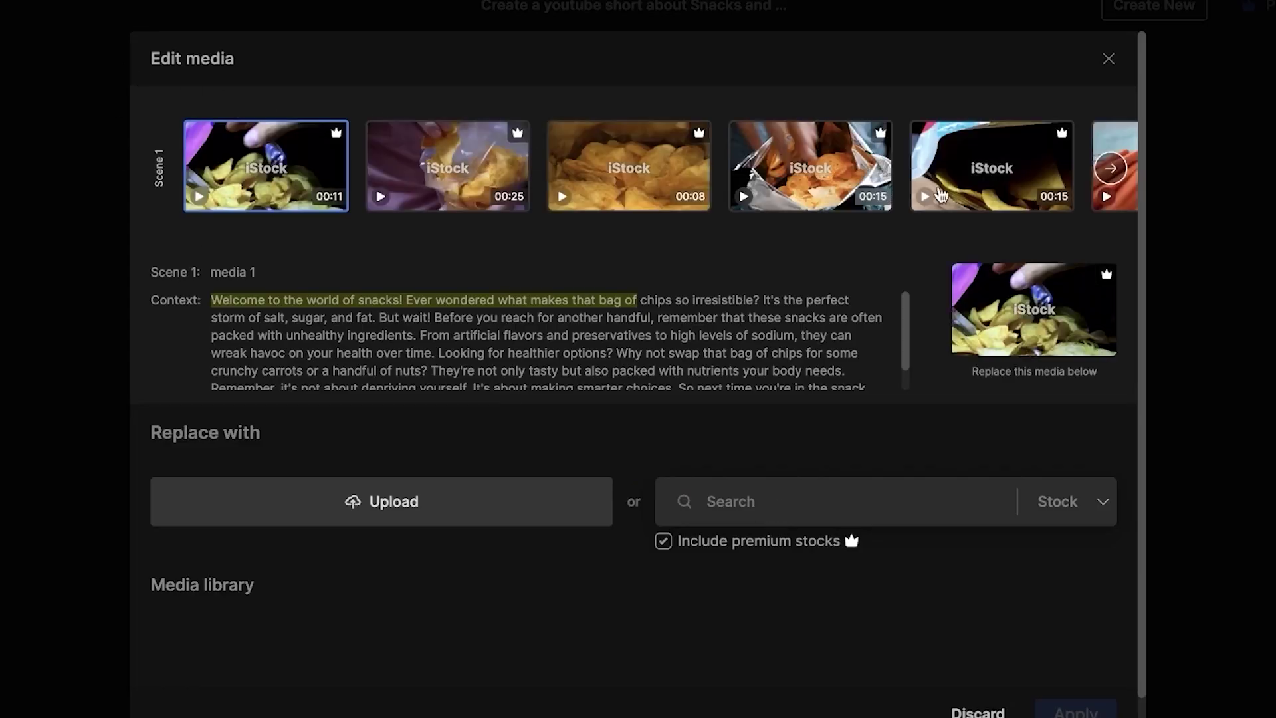
pyautogui.click(868, 195)
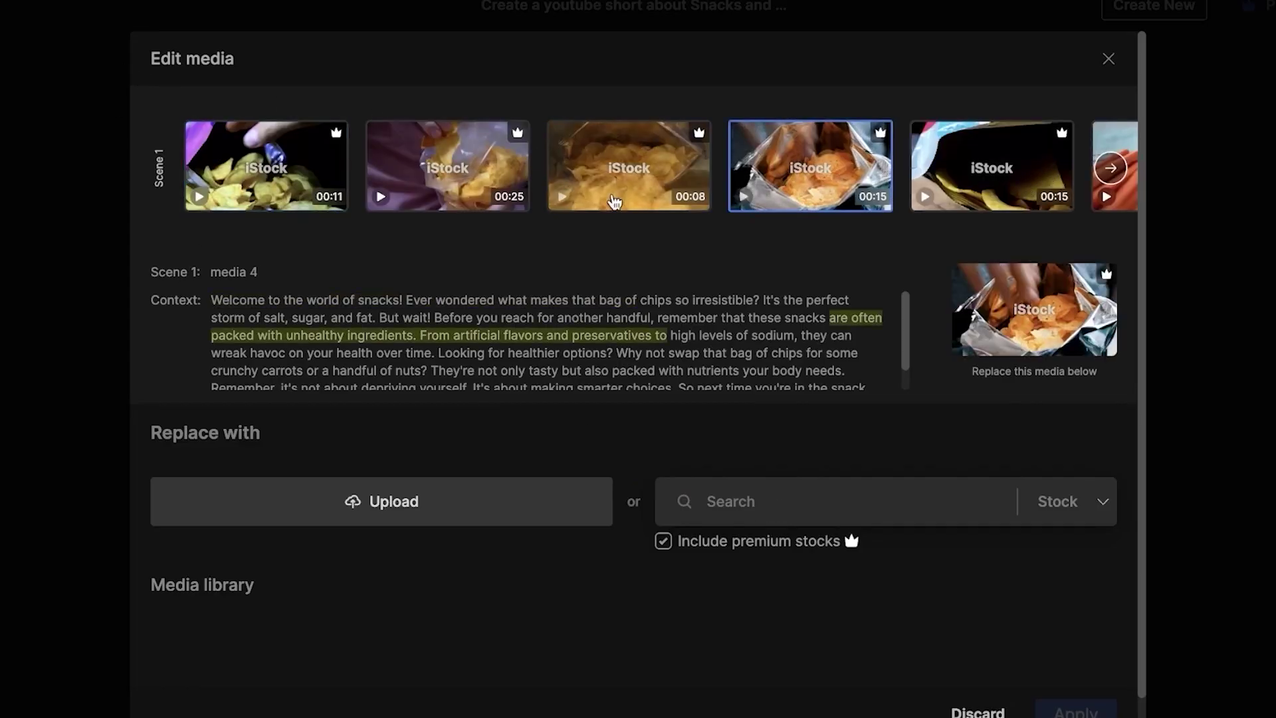
pyautogui.click(426, 193)
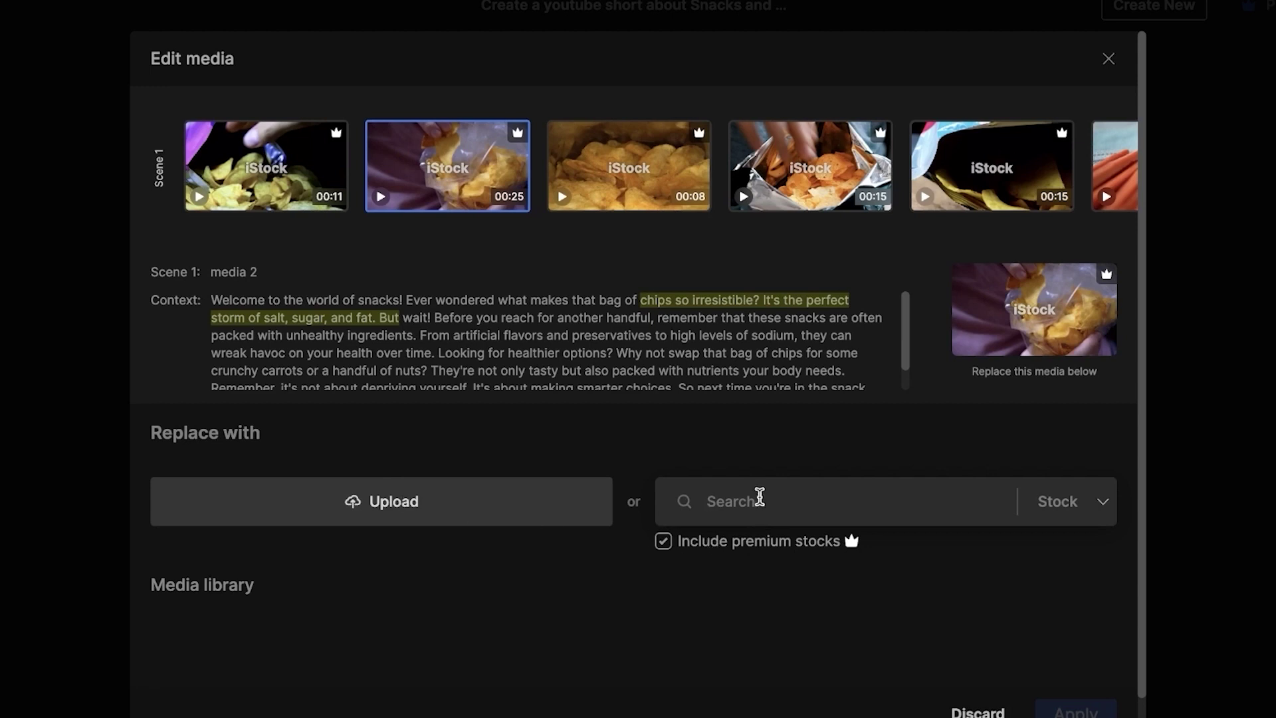
pyautogui.write('eating chips')
pyautogui.scroll(-1, 603, 344)
pyautogui.scroll(-3, 786, 569)
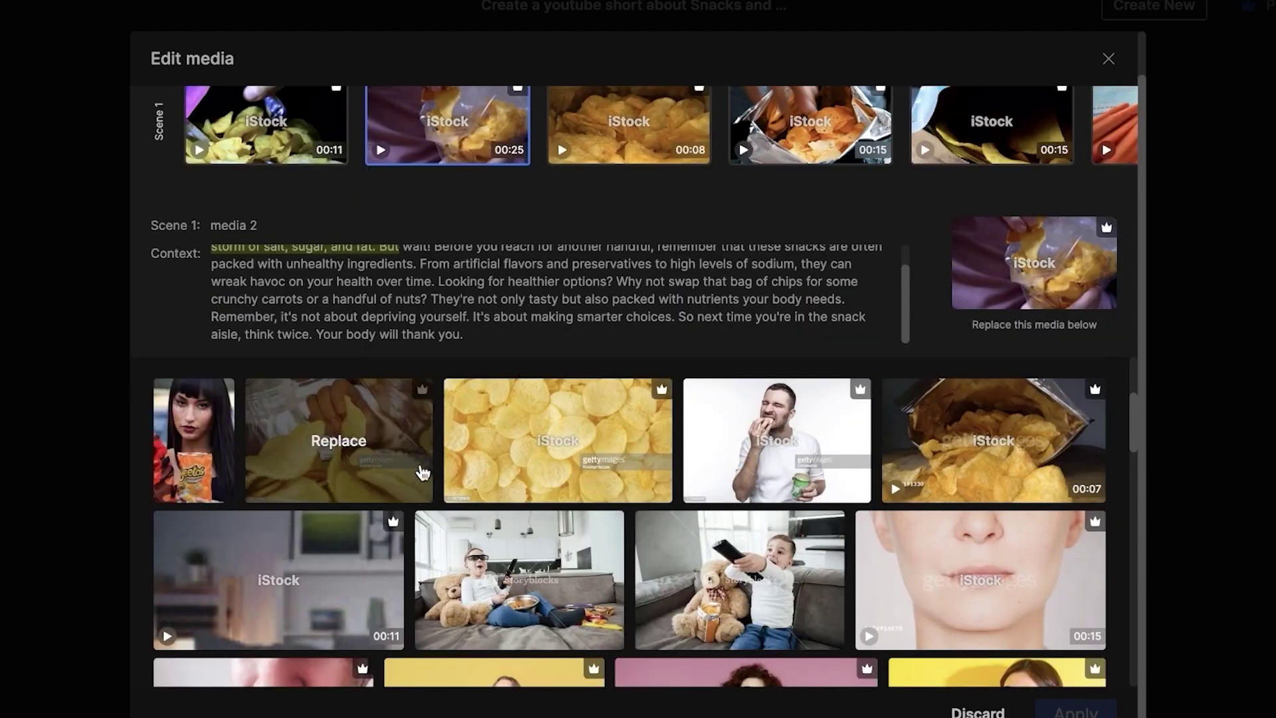
pyautogui.click(355, 450)
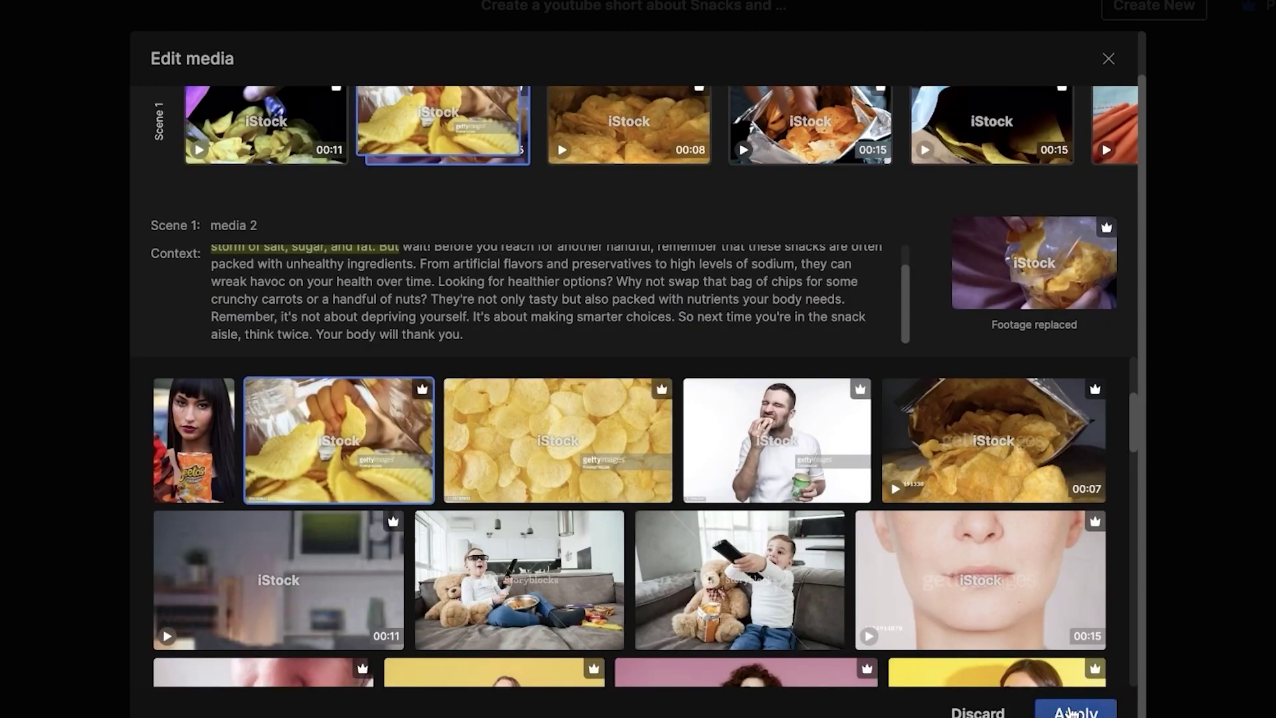
pyautogui.click(1050, 709)
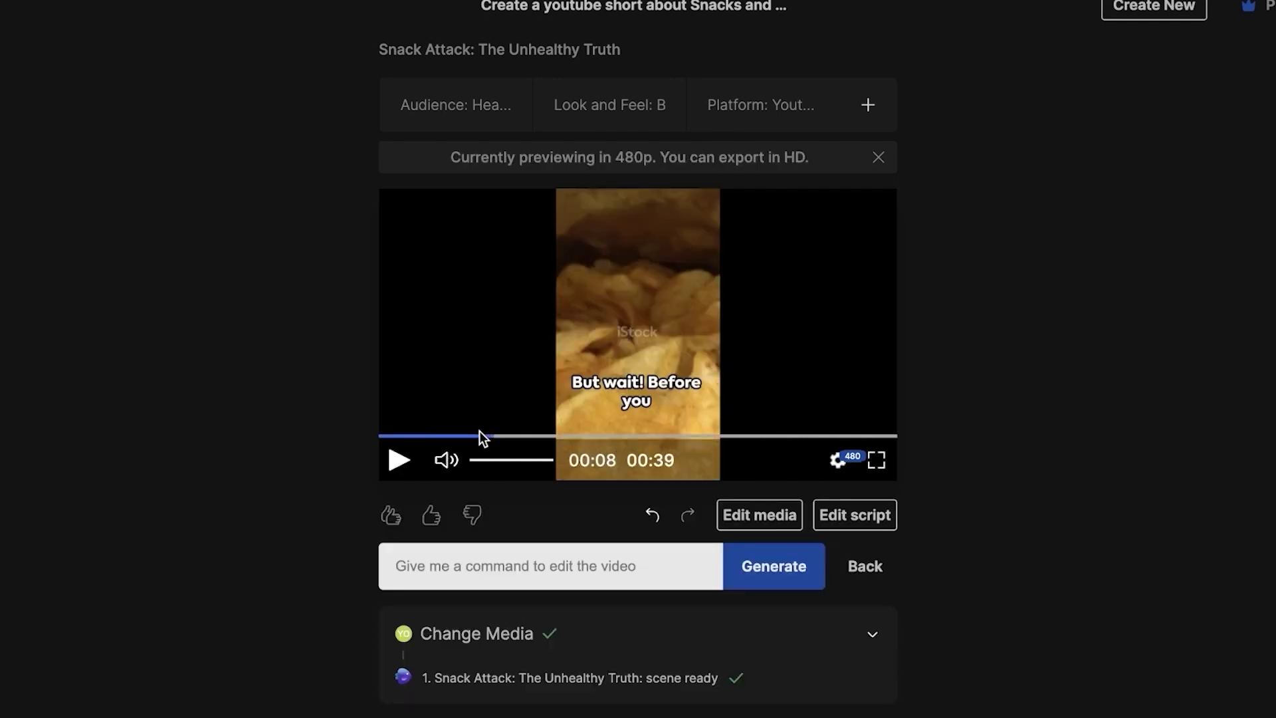
# Scrub the rebuilt preview between 00:02 and 00:08 to review scene 1
pyautogui.click(436, 435)
pyautogui.click(409, 433)
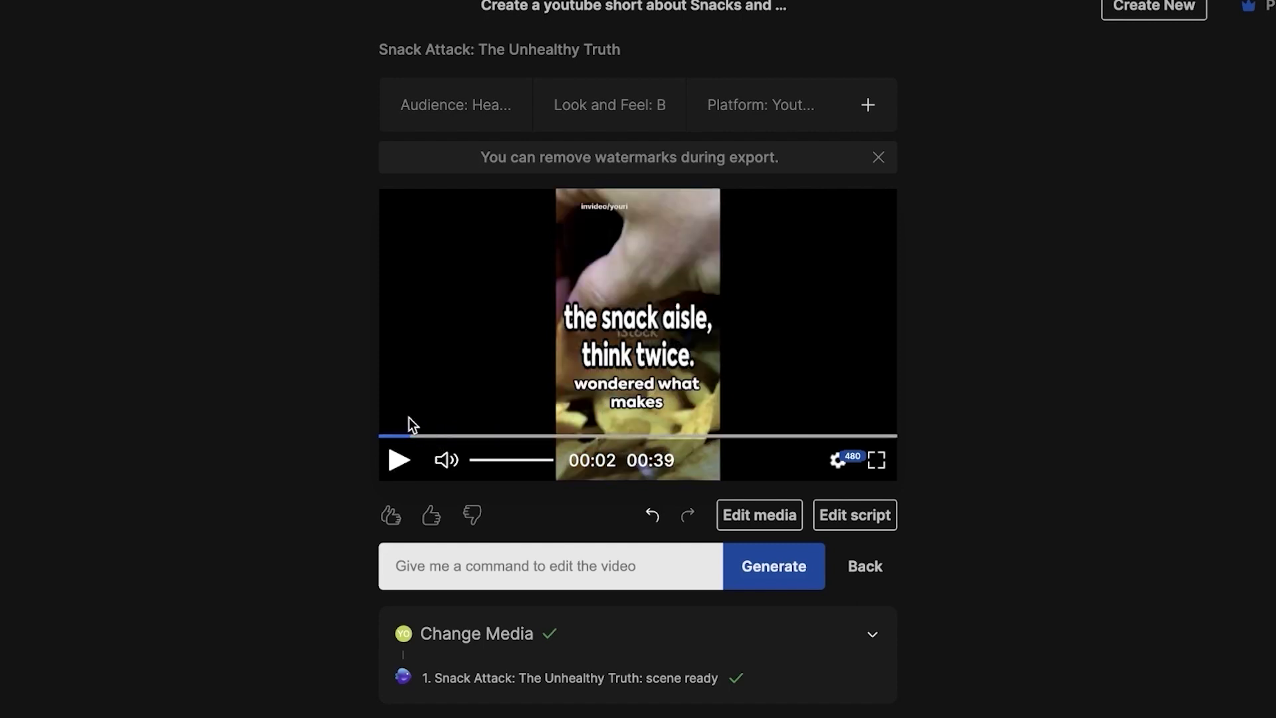
pyautogui.moveTo(409, 425); pyautogui.dragTo(491, 438)
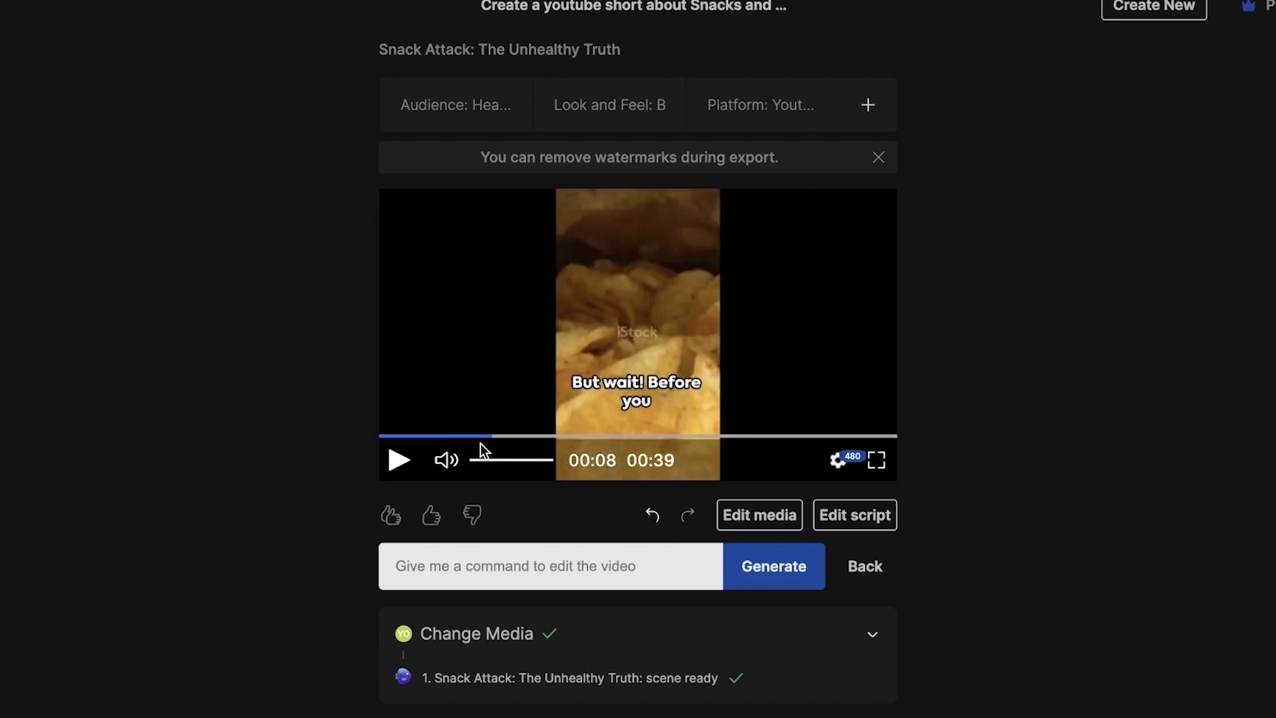
pyautogui.click(441, 432)
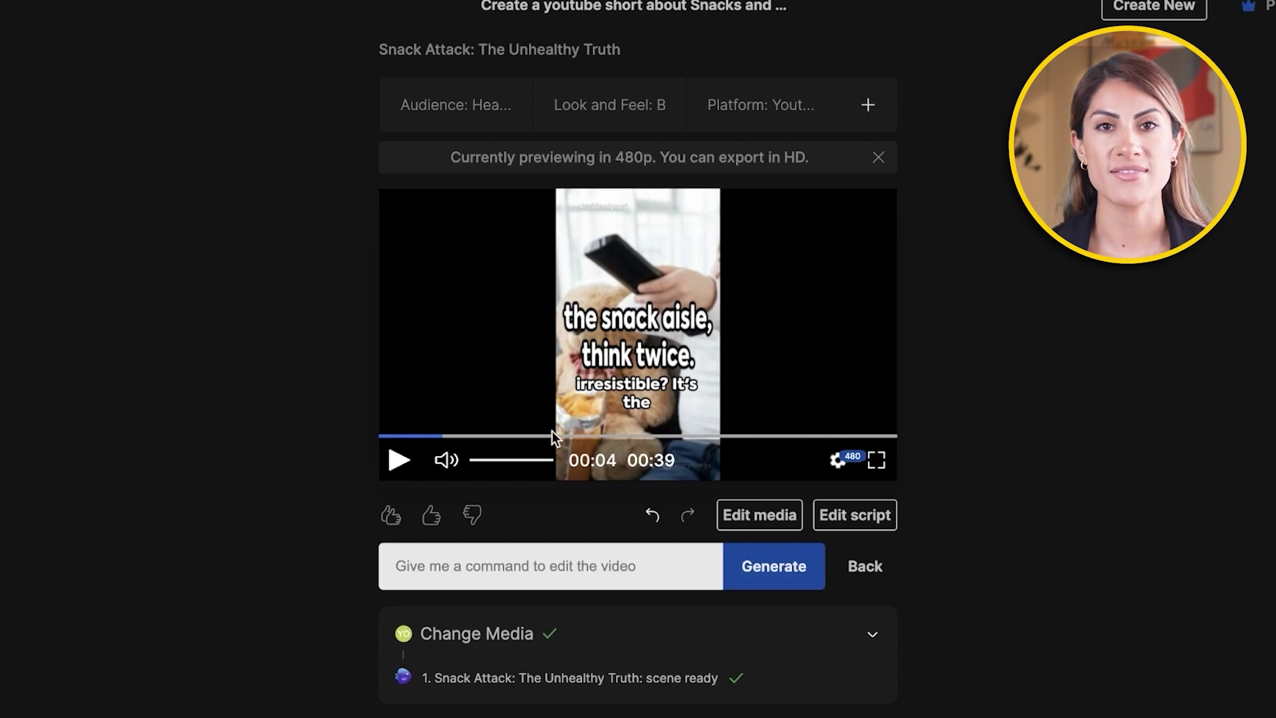
pyautogui.click(558, 564)
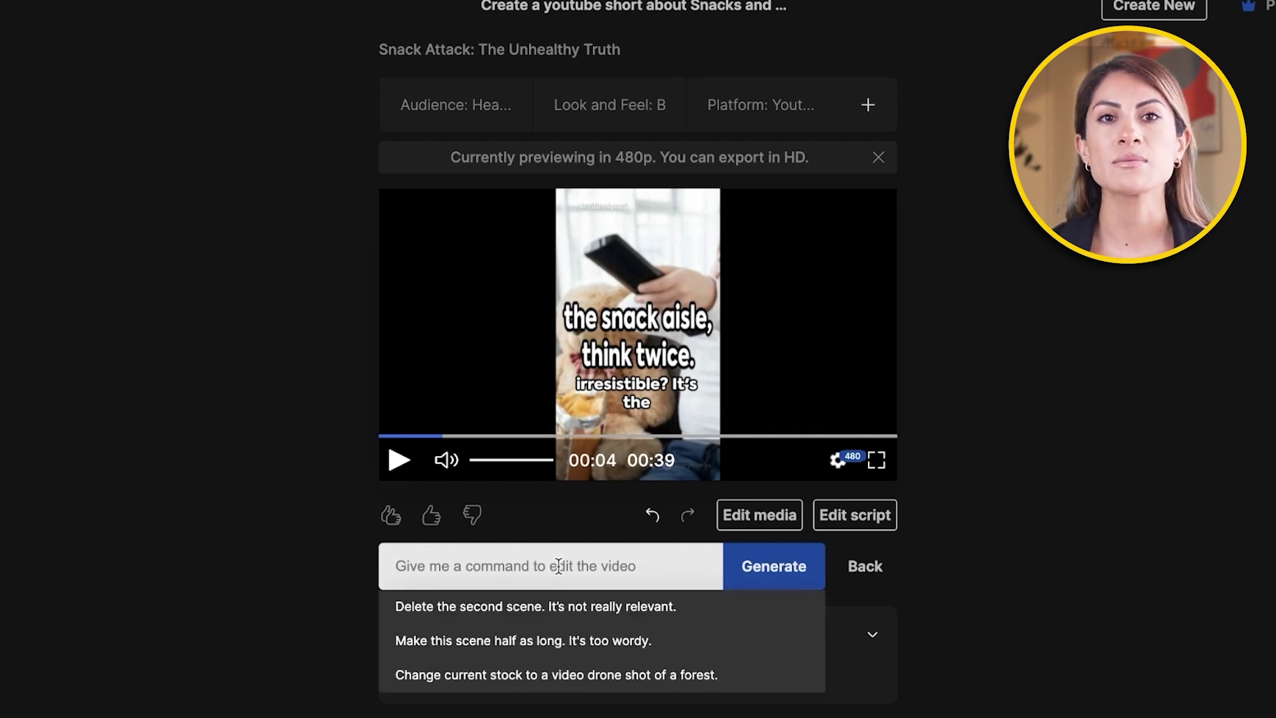
# Ask the AI for a closing scene urging viewers to subscribe for dietary advice, extending the short to 1:11
pyautogui.click(1127, 620)
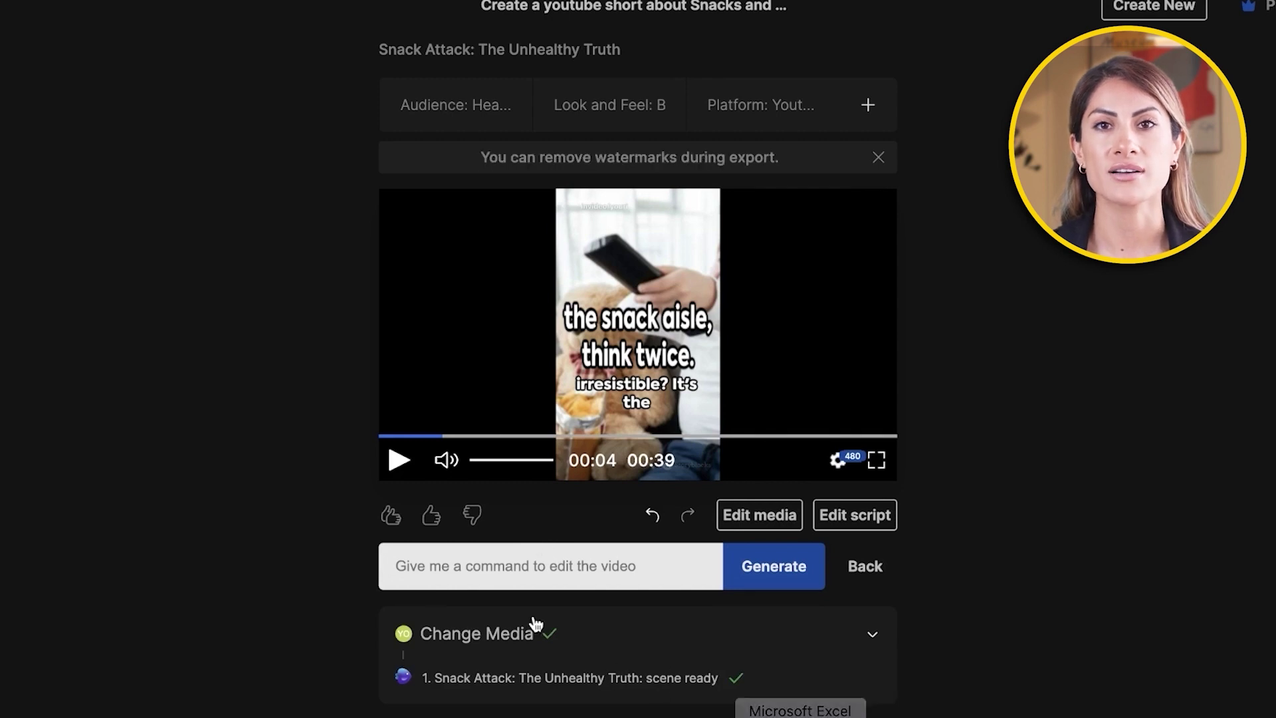
pyautogui.click(577, 572)
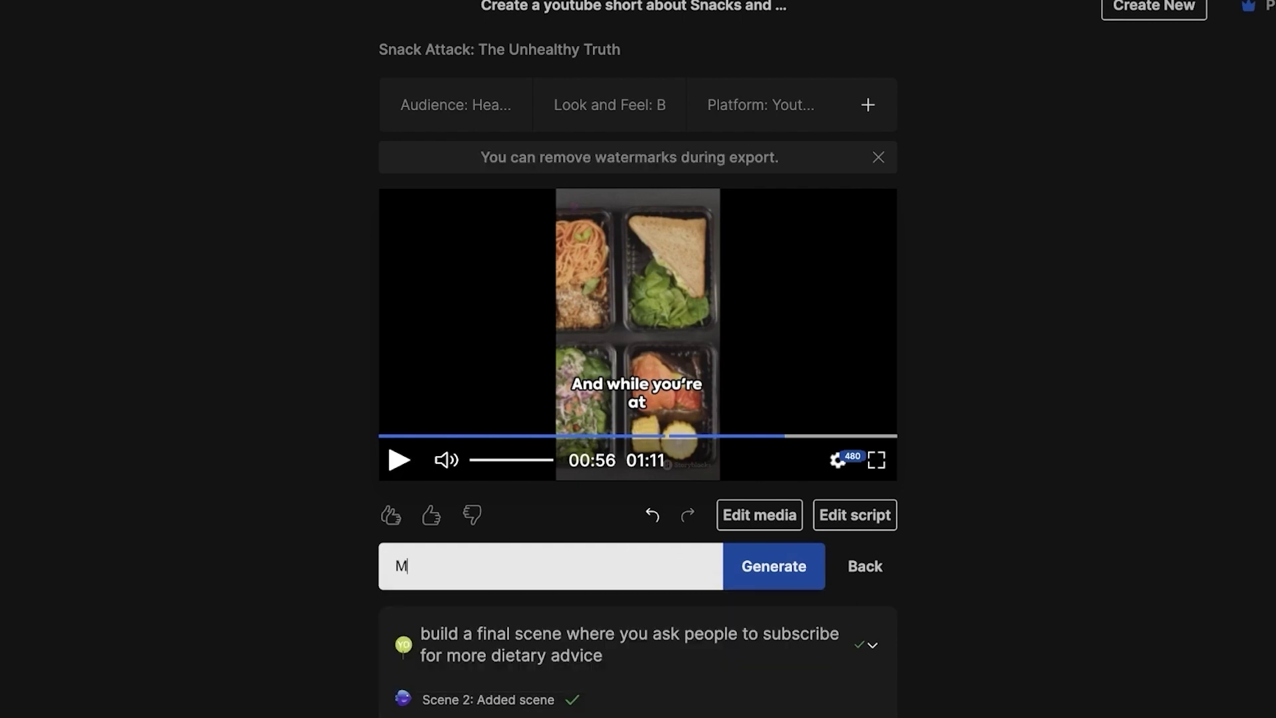
# Enter an AI command making the last scene shorter and more concise, with new background music and voiceover
pyautogui.write('.')
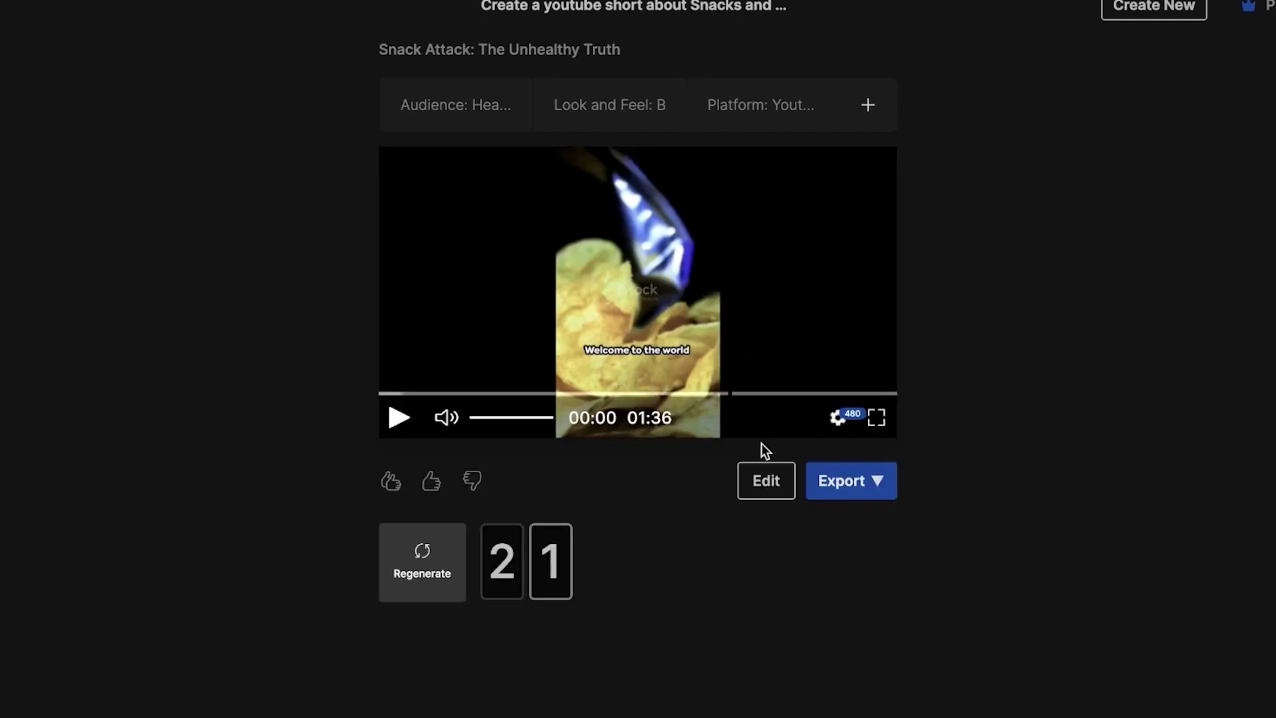
# Leave editing and choose Export video, showing Publish settings at 1080p with no watermarks or branding
pyautogui.click(765, 486)
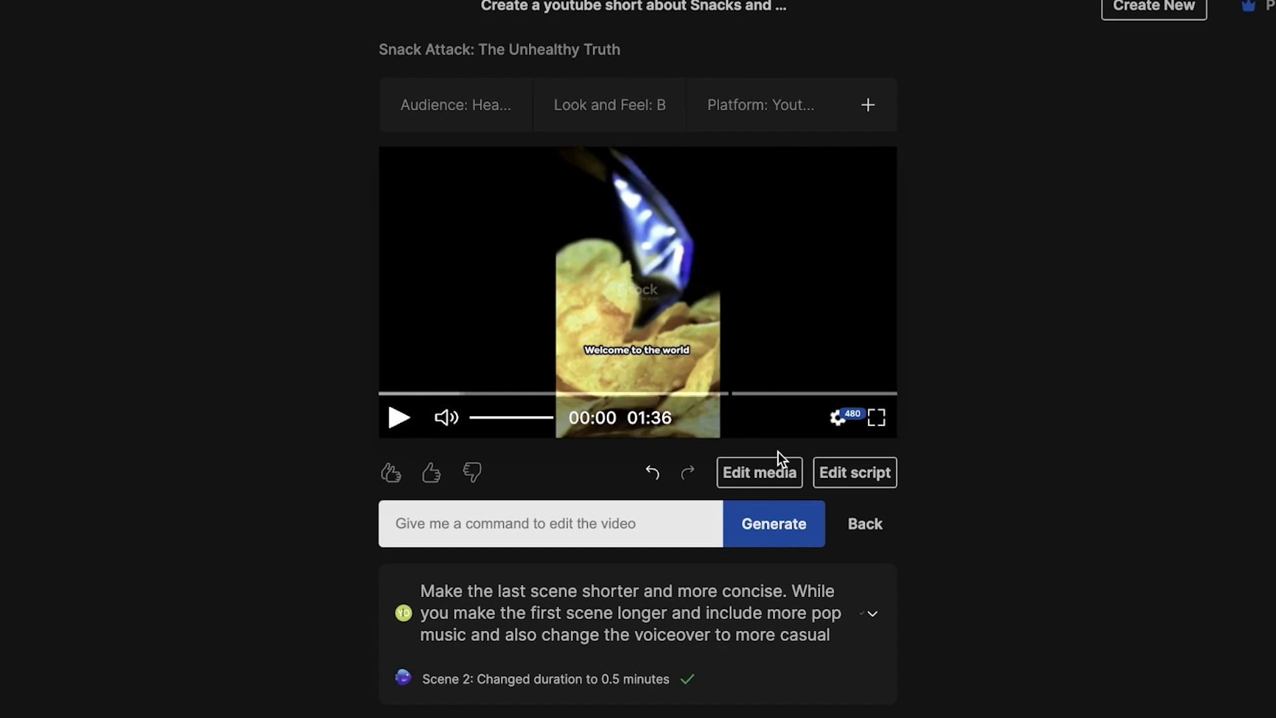
pyautogui.click(867, 537)
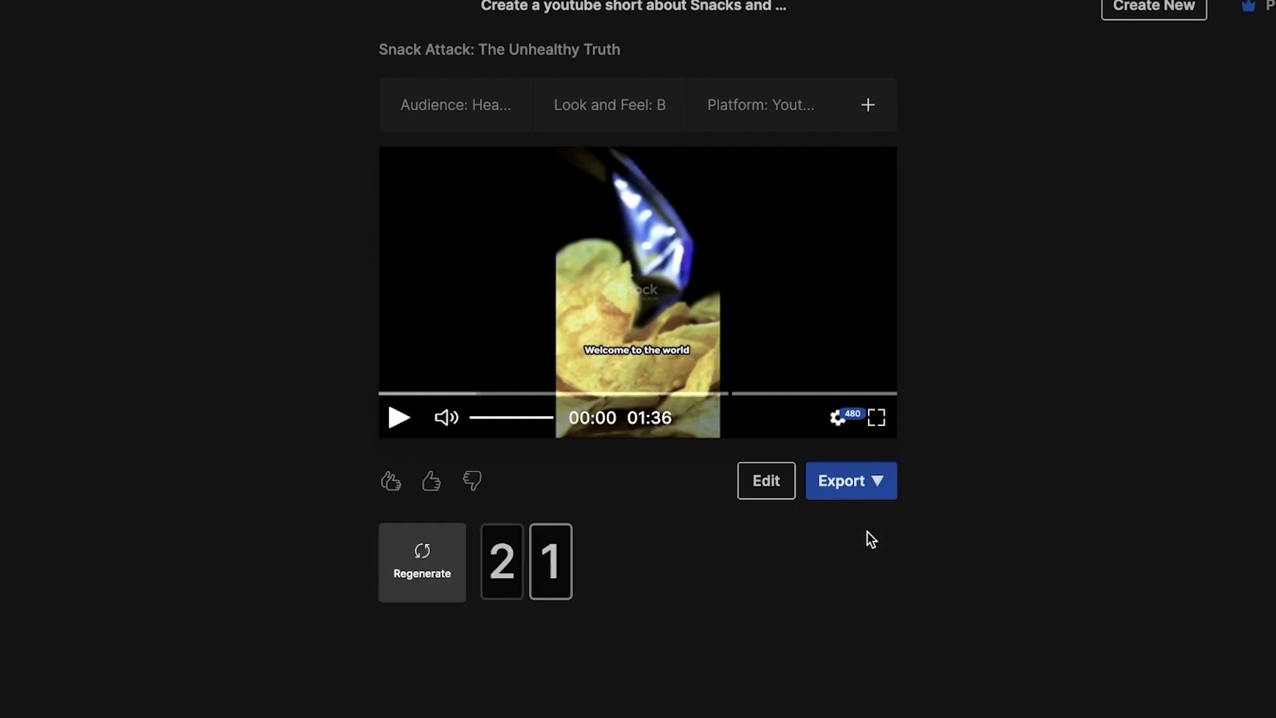
pyautogui.click(848, 486)
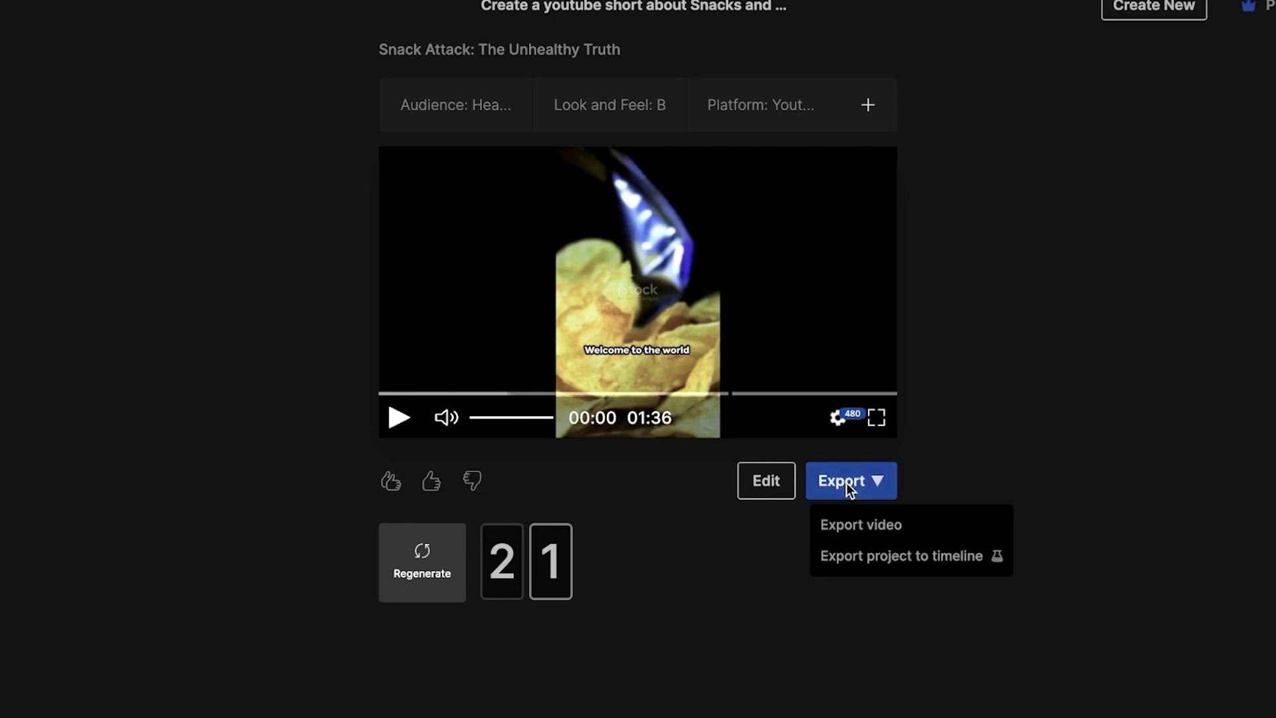
pyautogui.click(879, 528)
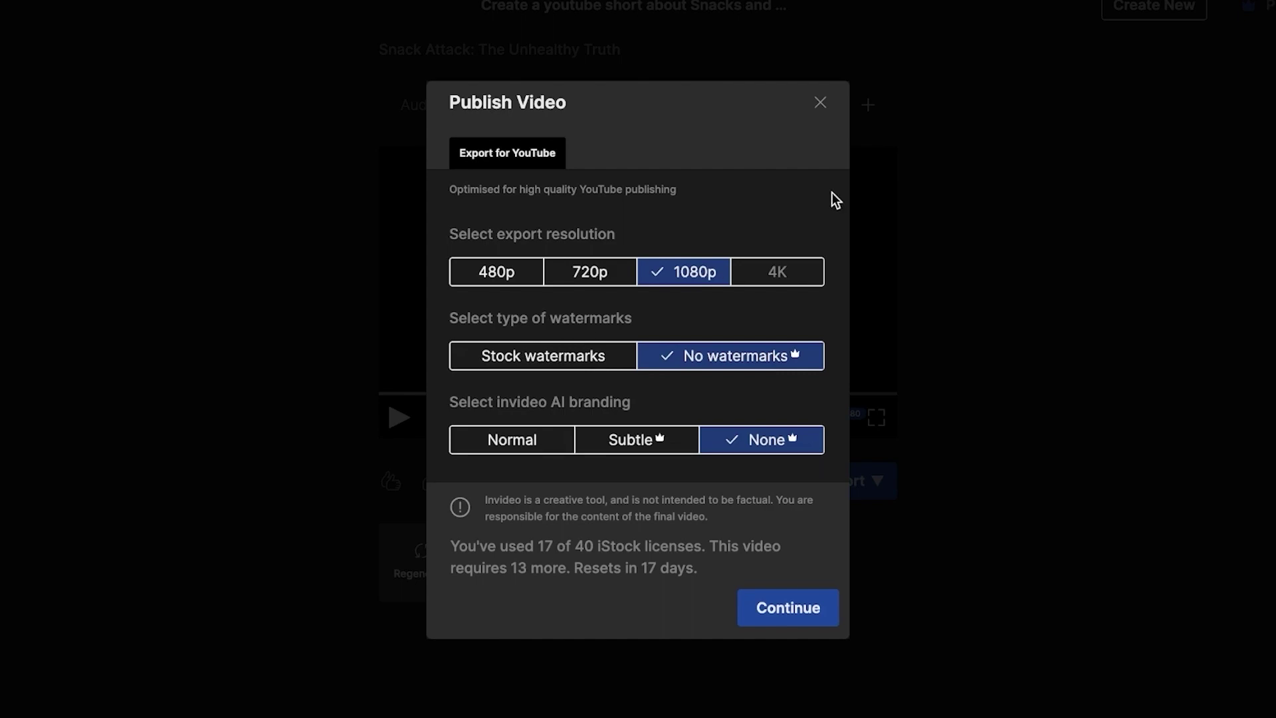
# Close the Publish Video dialog and browse the Free, Plus and Max subscription plans
pyautogui.click(820, 103)
pyautogui.click(1252, 8)
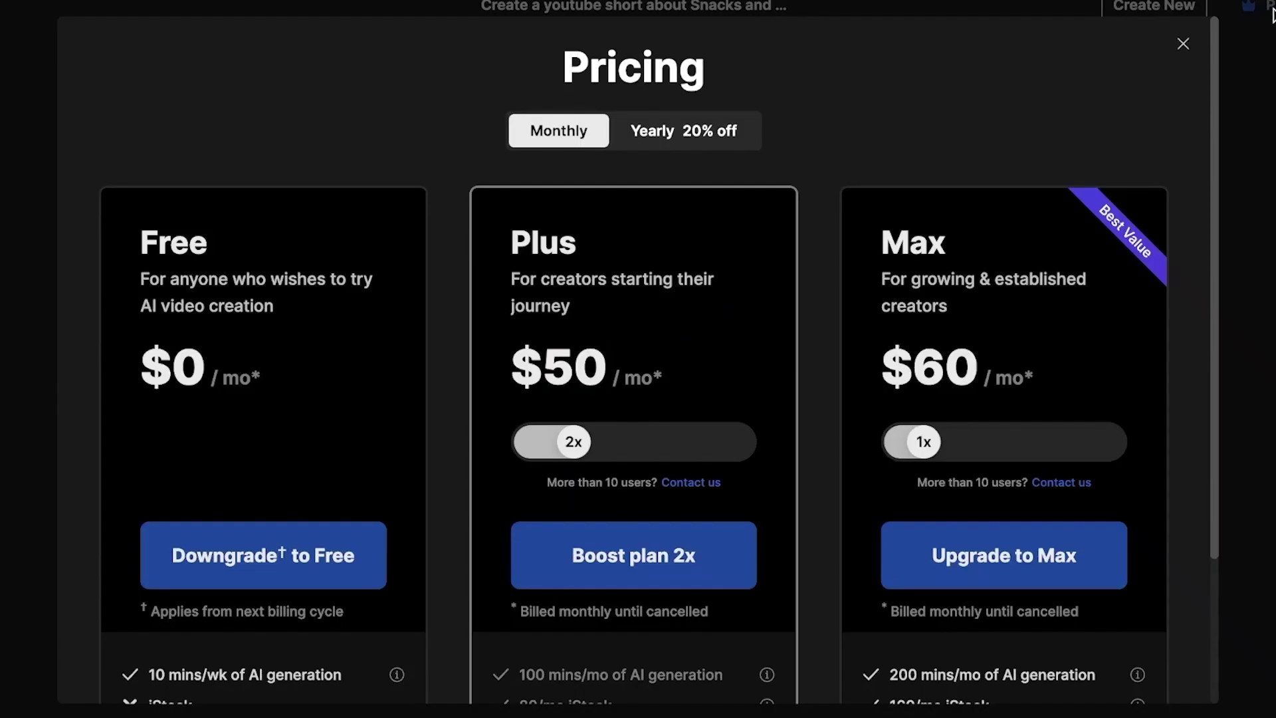
pyautogui.scroll(-2, 641, 189)
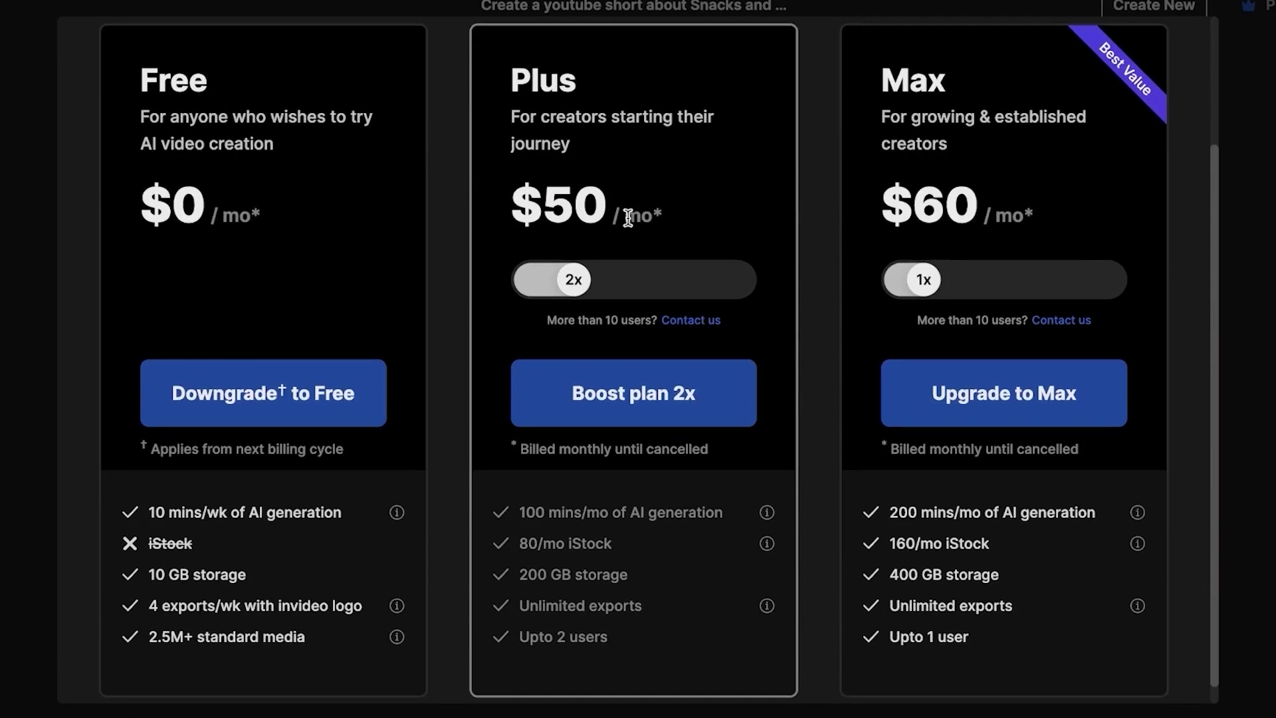
pyautogui.scroll(2, 637, 206)
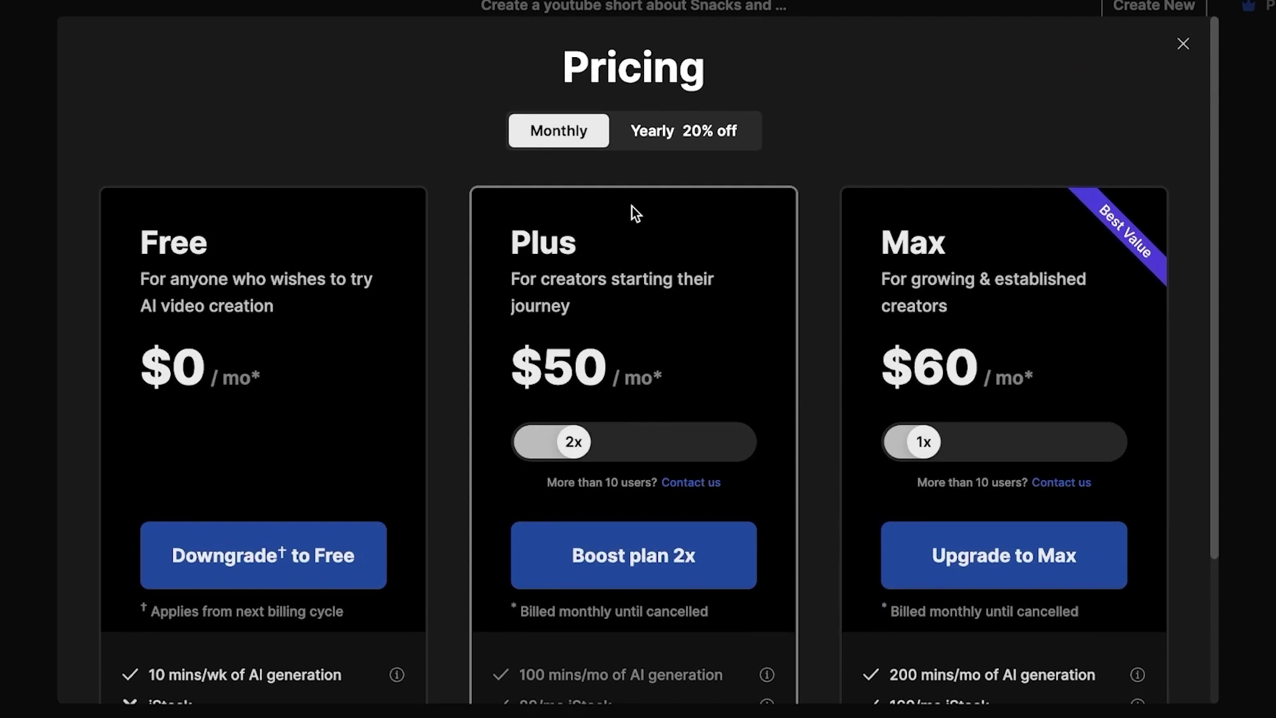
pyautogui.scroll(-2, 470, 122)
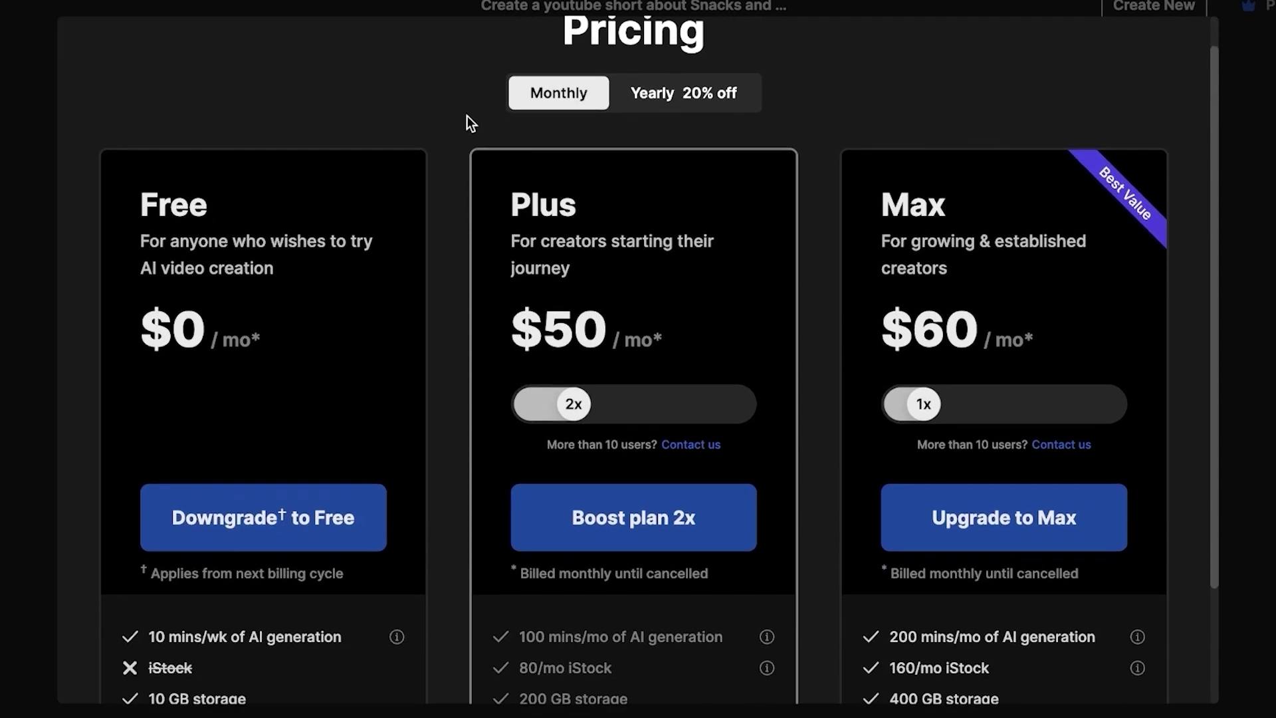
pyautogui.scroll(1, 501, 178)
# Return the Plus plan boost slider to 2x, then dismiss the pricing plans
pyautogui.moveTo(574, 414); pyautogui.dragTo(525, 412)
pyautogui.scroll(-3, 498, 246)
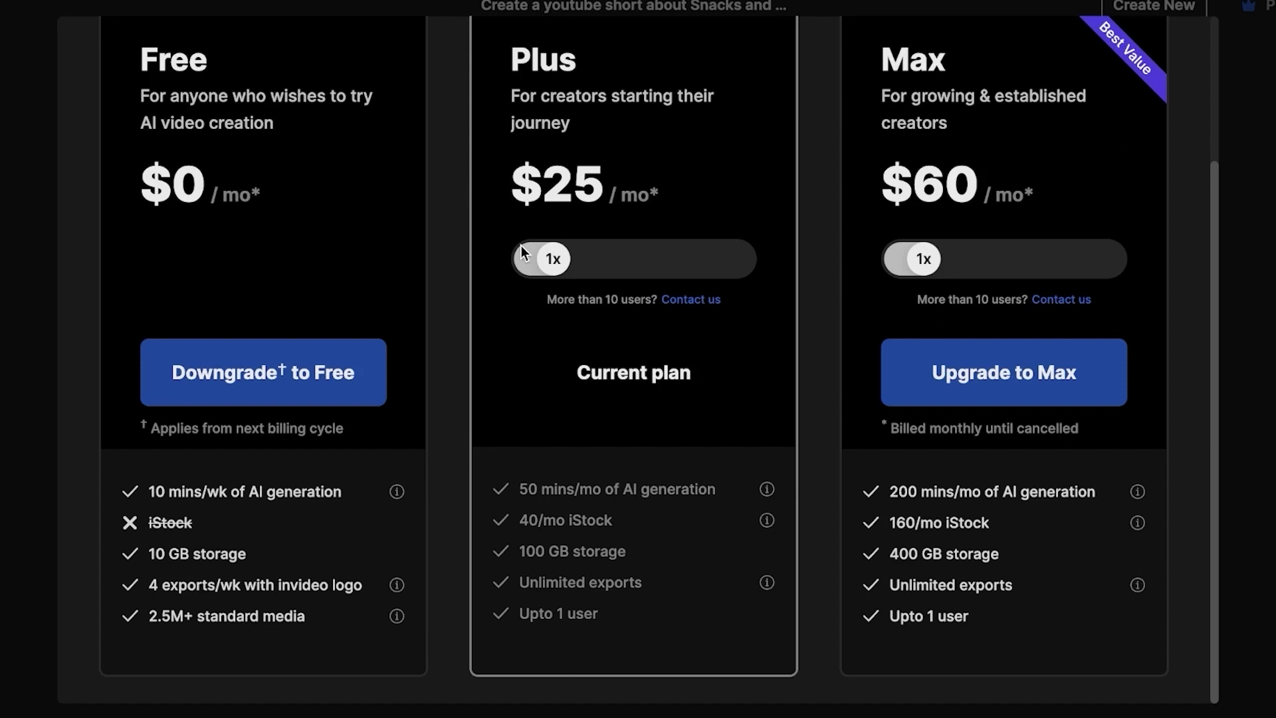
pyautogui.moveTo(552, 261); pyautogui.dragTo(574, 260)
pyautogui.scroll(1, 930, 249)
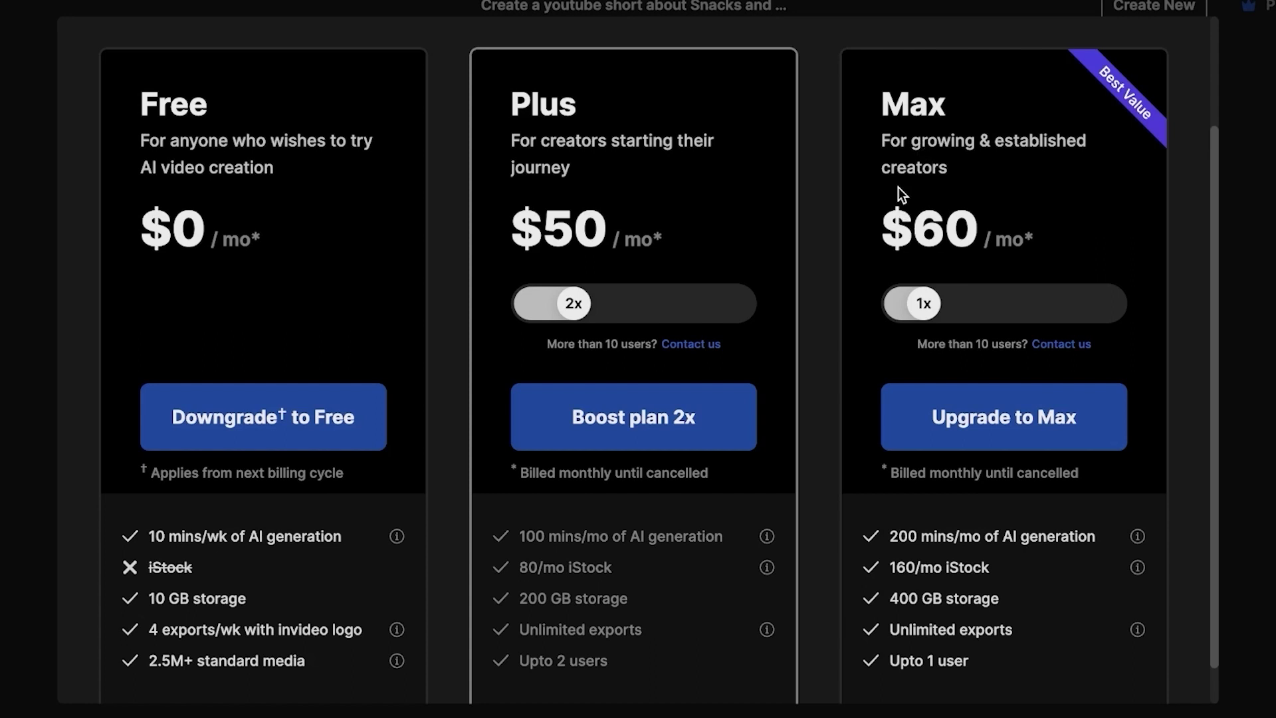
pyautogui.press('Escape')
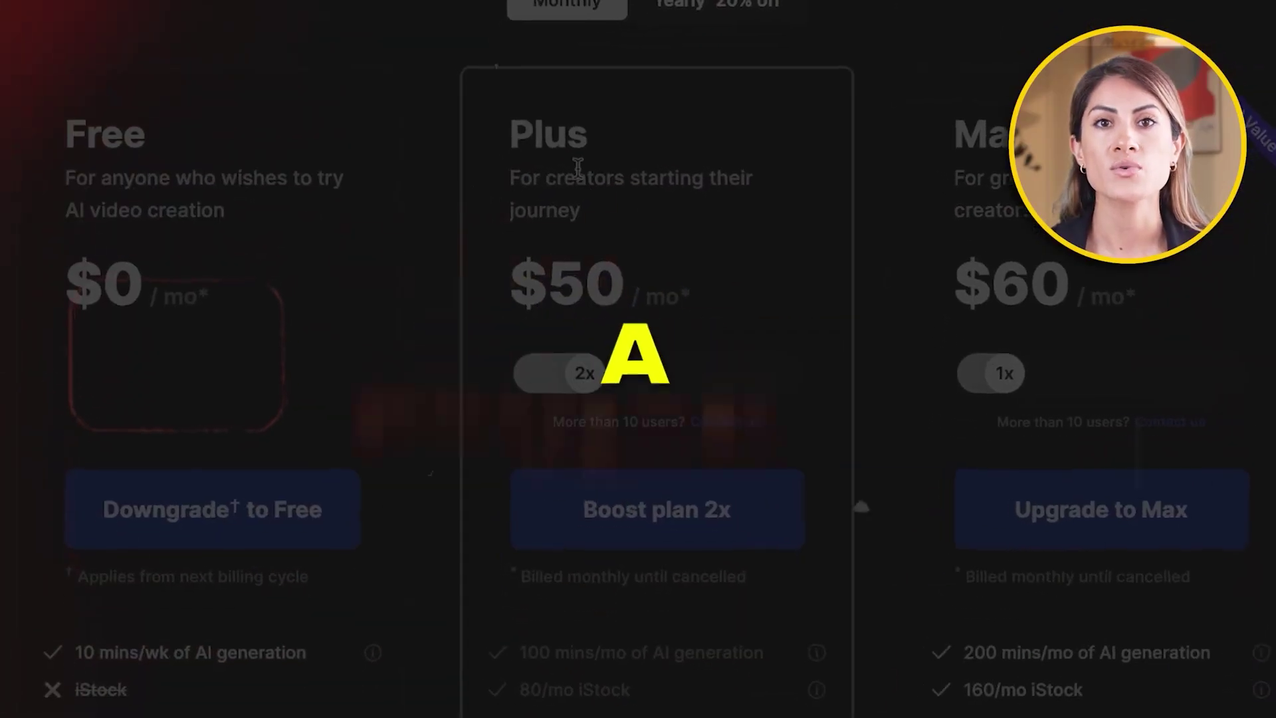
pyautogui.click(581, 376)
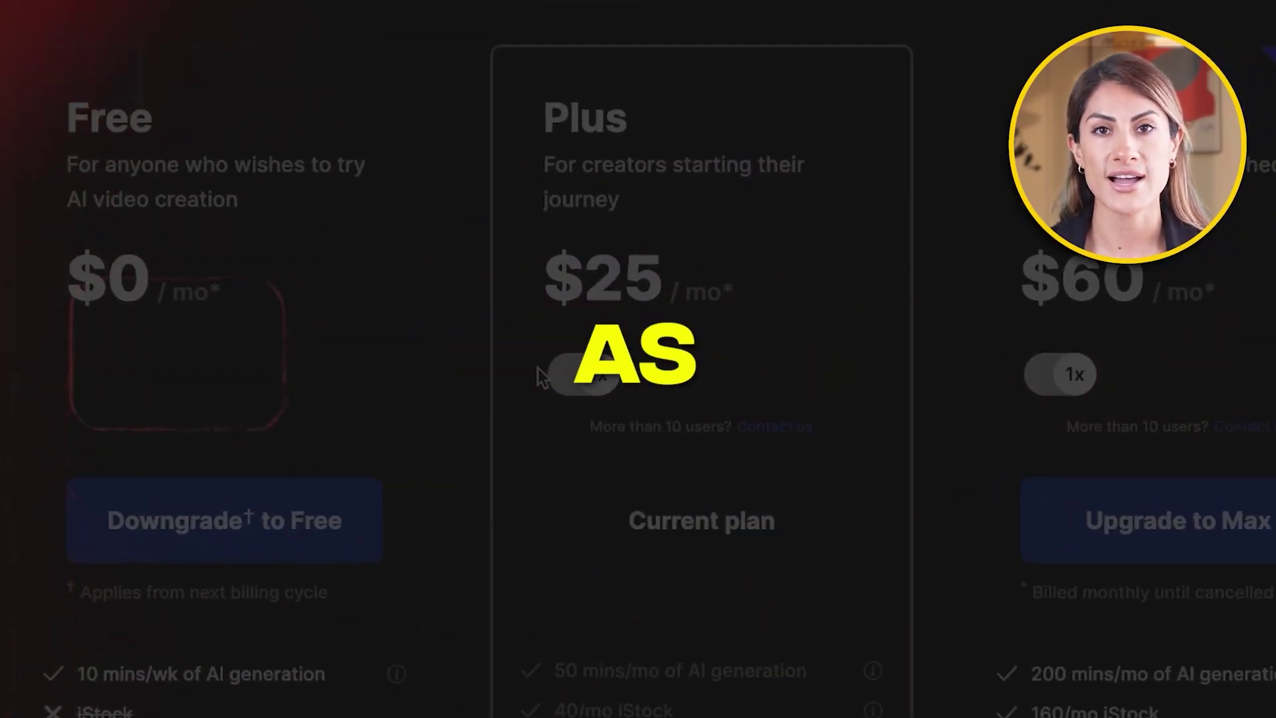
pyautogui.scroll(-2, 622, 418)
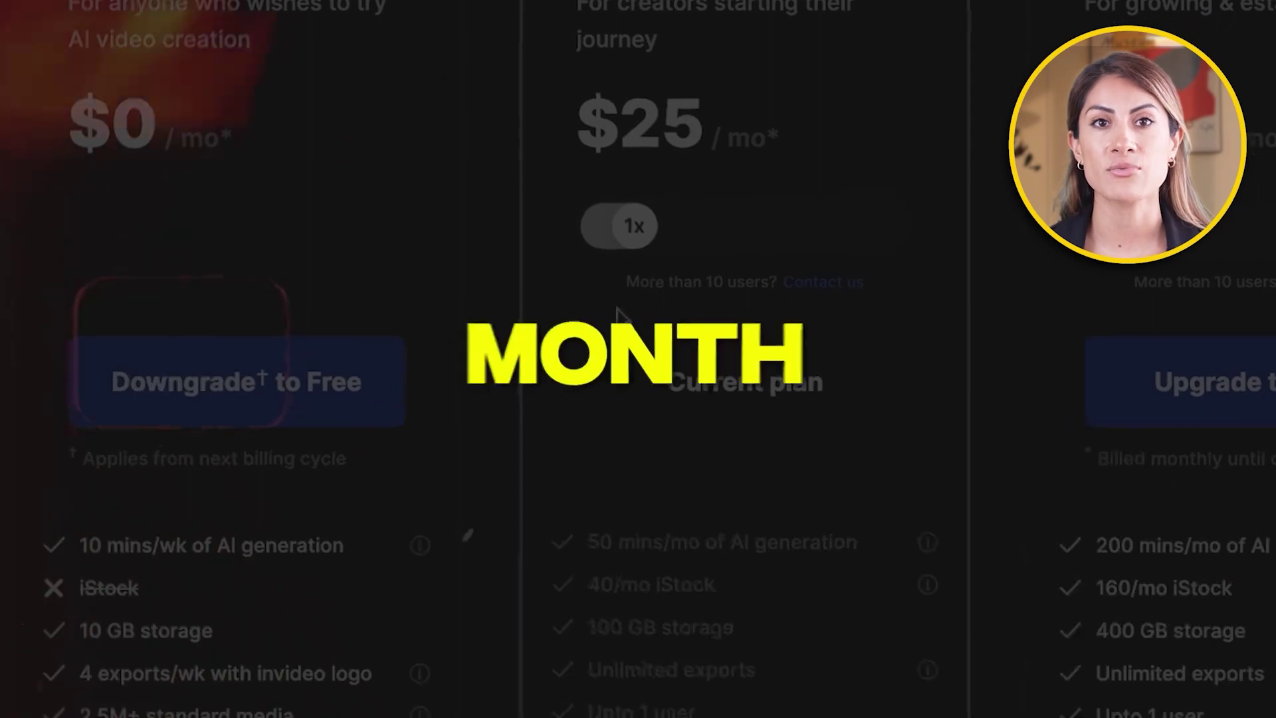